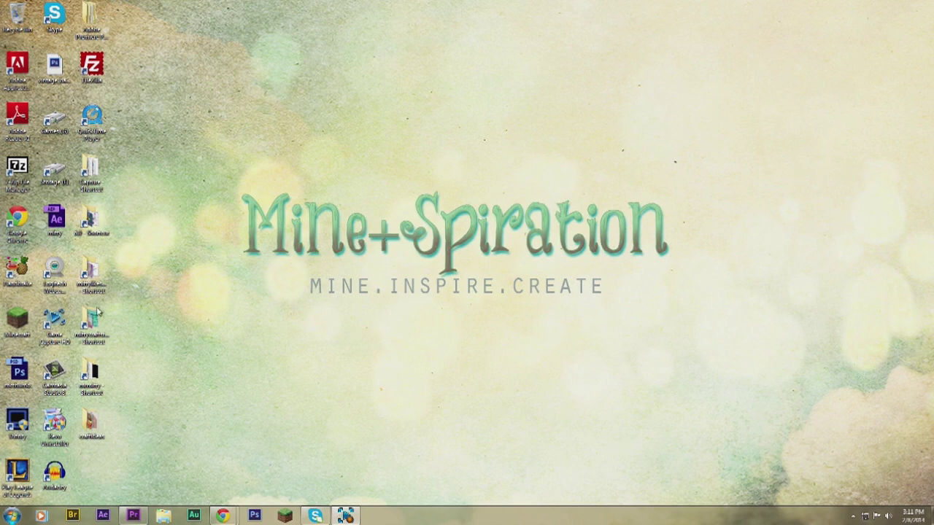
Search %appdata% and browse Roaming > .minecraft > resourcepacks > SummerFields_RP1 > assets > minecraft > textures.
click(10, 518)
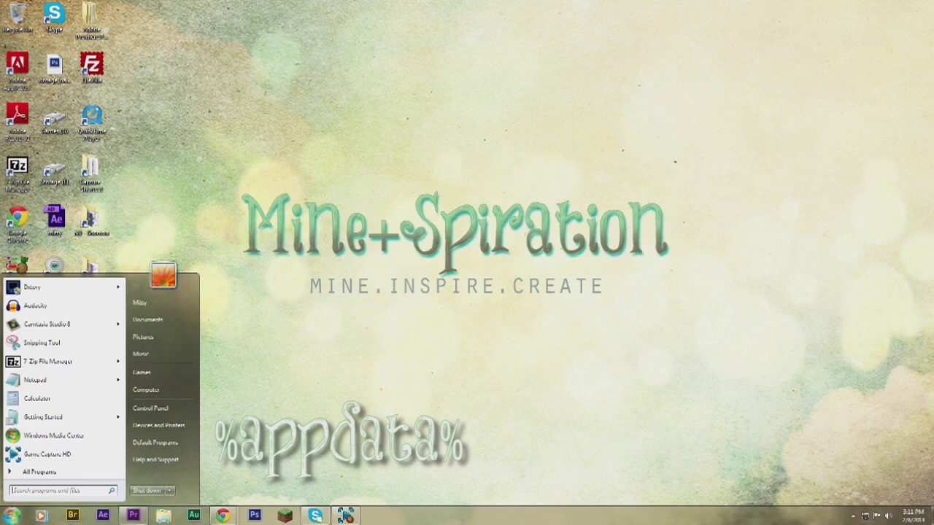
text(%appdat)
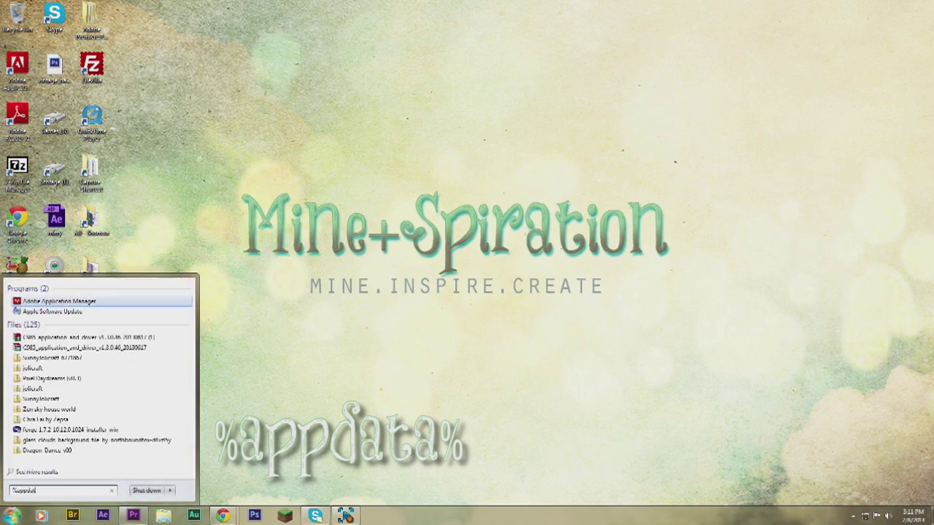
text(a%)
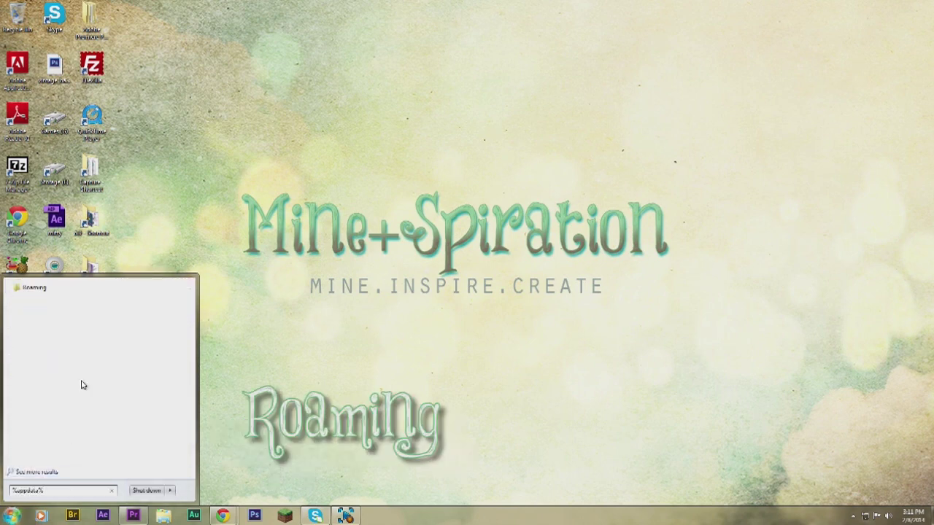
click(34, 288)
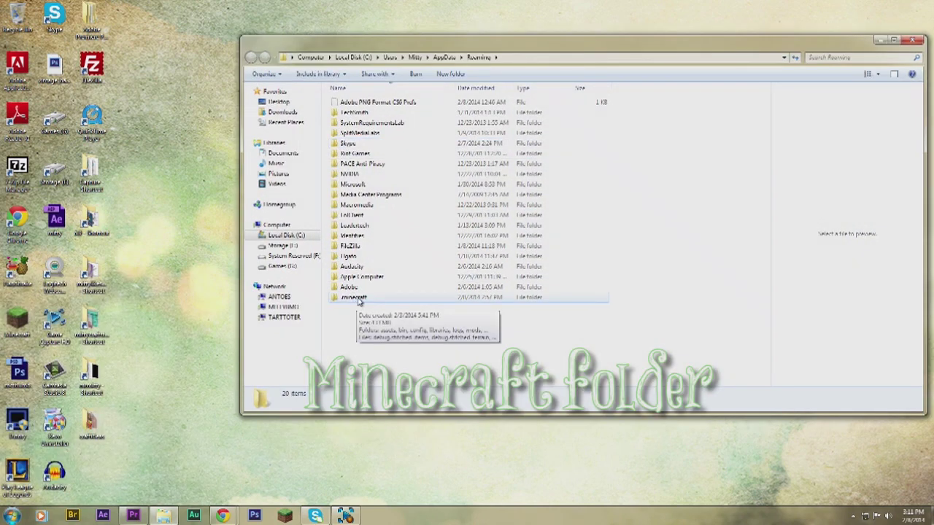
double_click(359, 299)
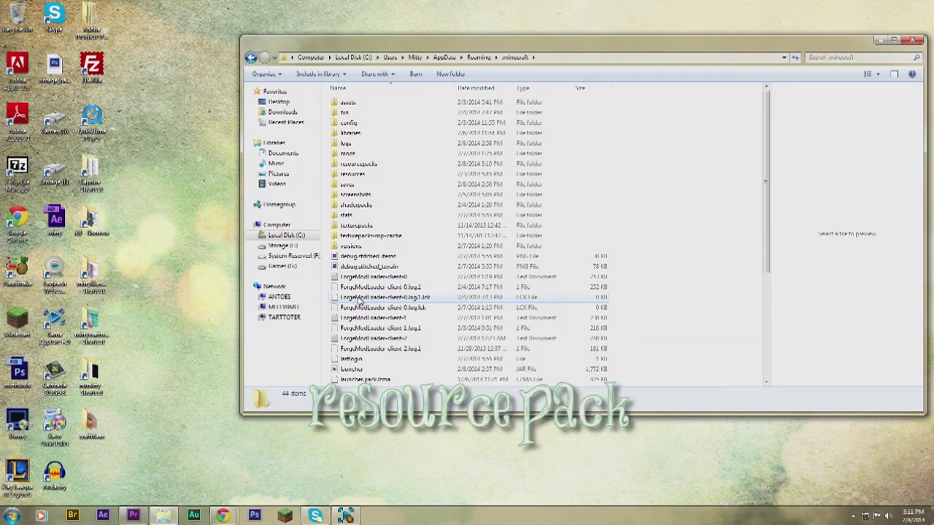
double_click(373, 165)
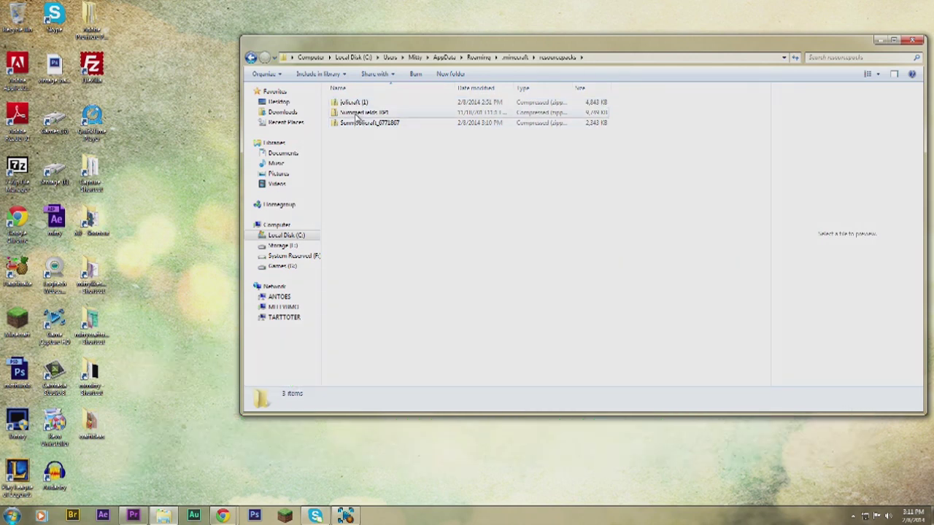
double_click(358, 115)
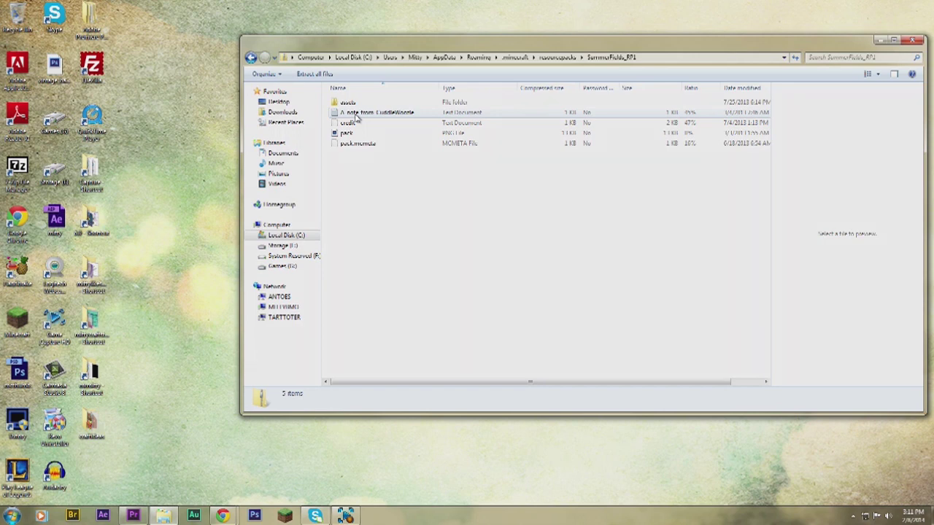
double_click(348, 103)
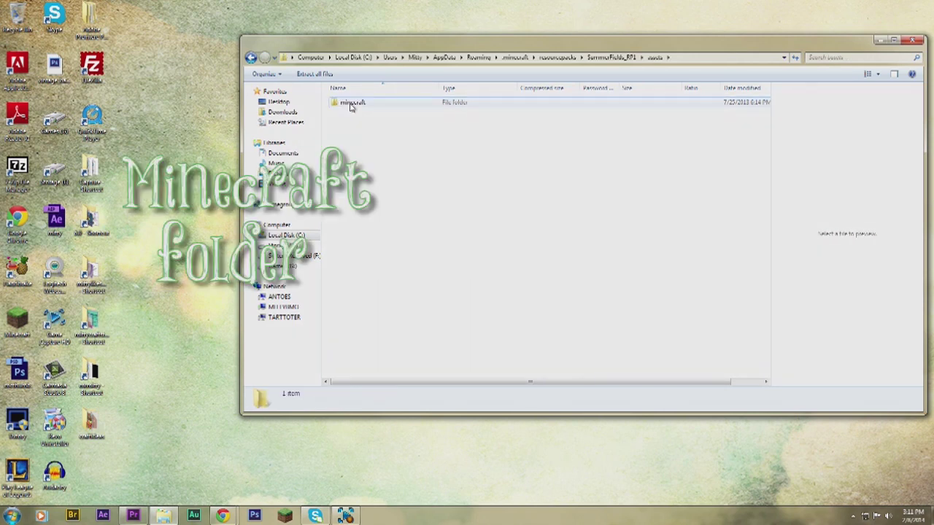
double_click(351, 104)
double_click(351, 103)
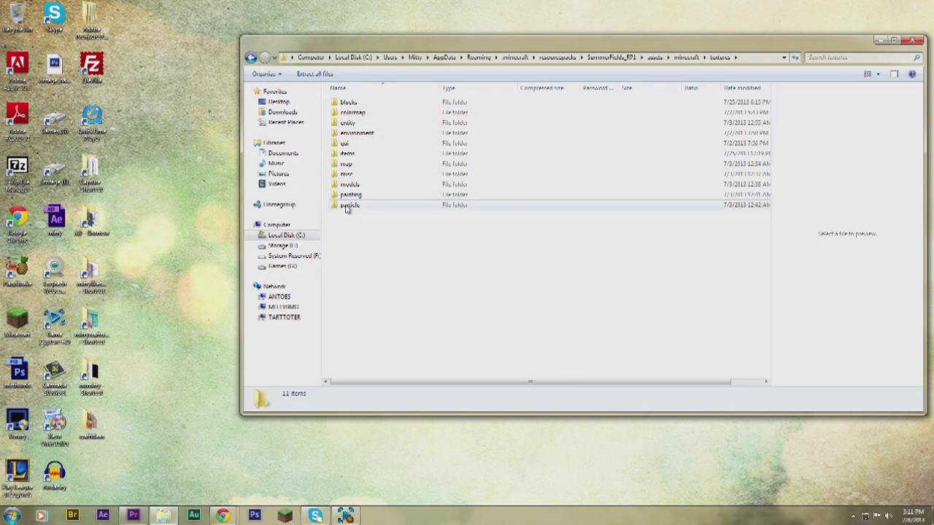
Open the SummerFields_RP1 blocks folder and scroll down to the glowstone texture.
double_click(348, 106)
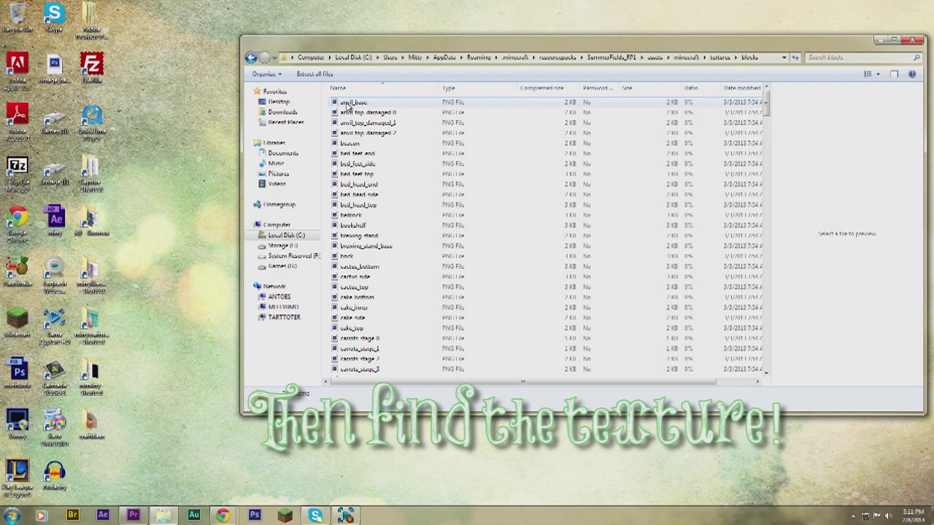
scroll(351, 128, down, 1)
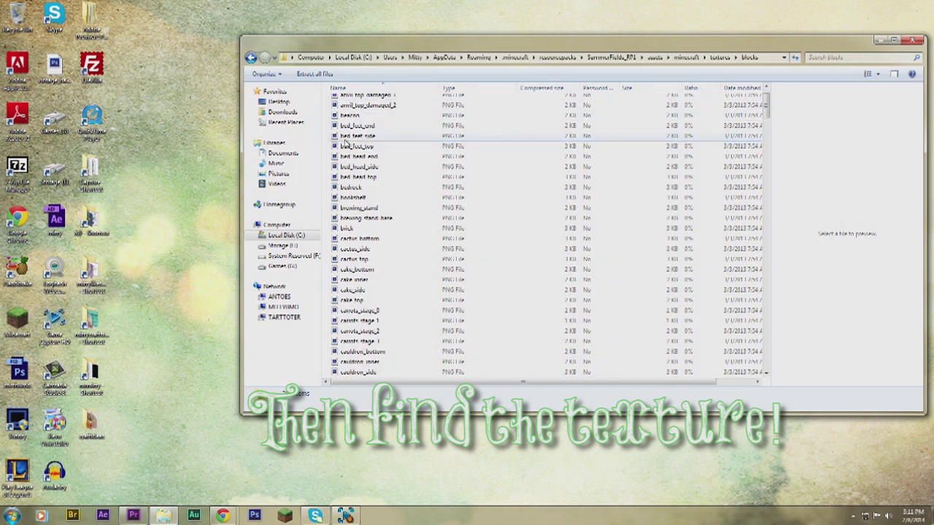
scroll(351, 167, down, 4)
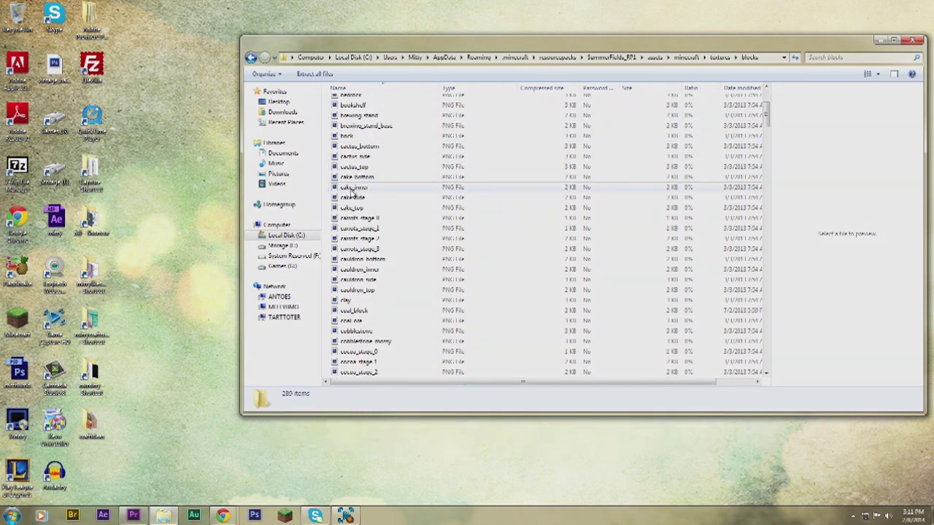
scroll(353, 204, down, 4)
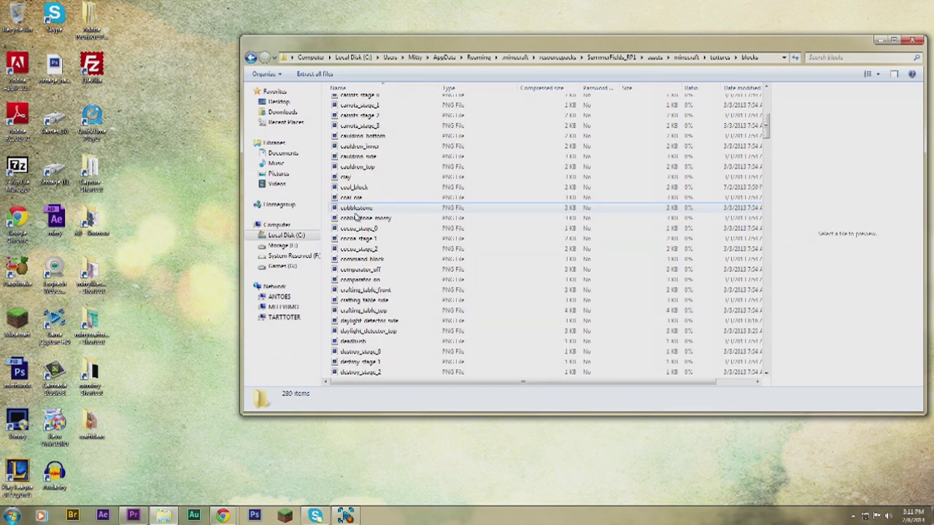
scroll(360, 227, down, 6)
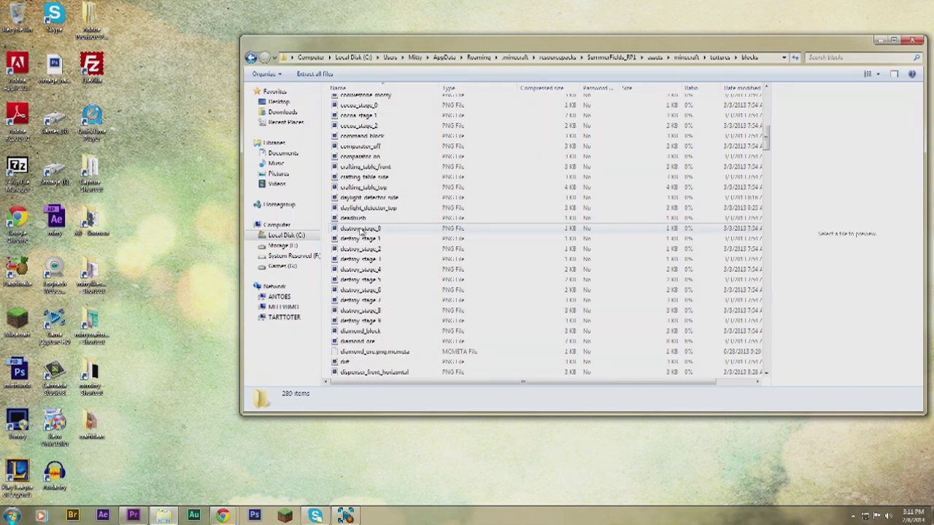
scroll(360, 231, down, 2)
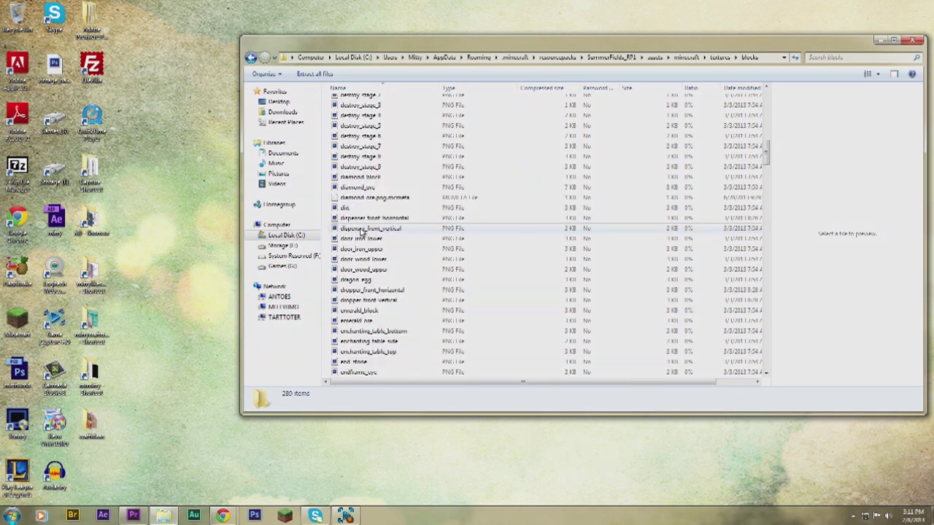
scroll(360, 230, down, 2)
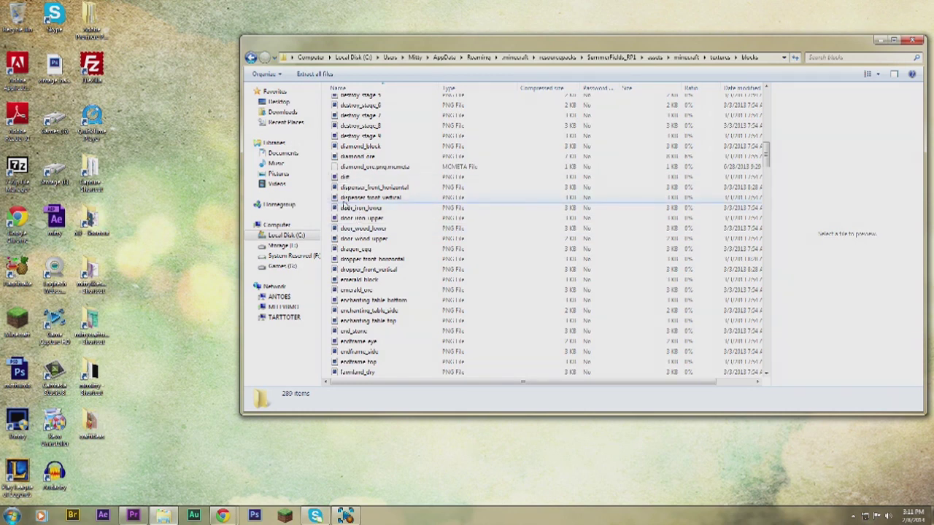
scroll(350, 235, down, 4)
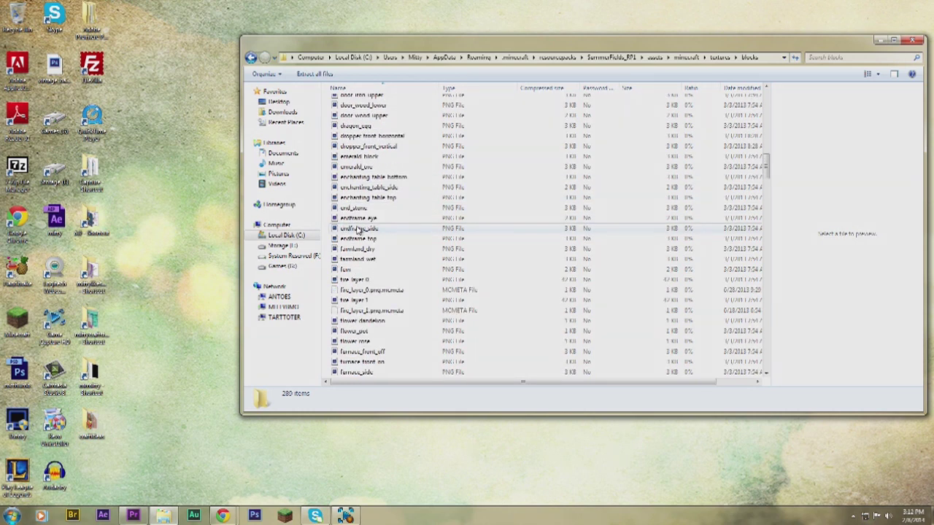
scroll(360, 231, down, 4)
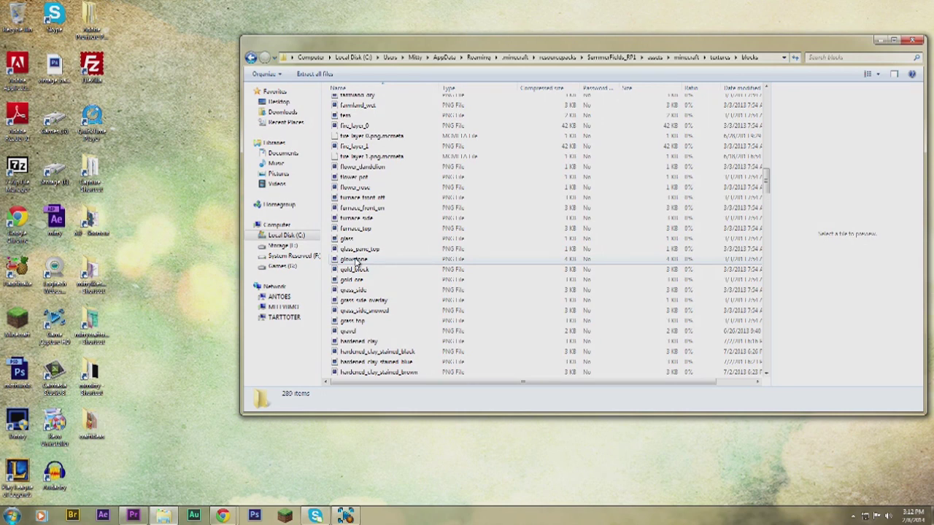
Drag the glowstone texture from the SummerFields_RP1 blocks folder onto the desktop.
click(356, 261)
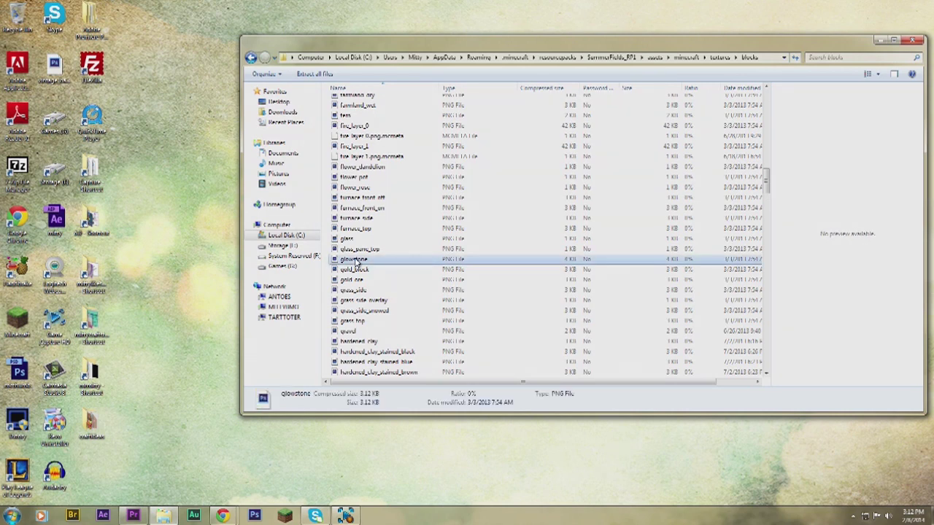
drag(356, 261, 184, 153)
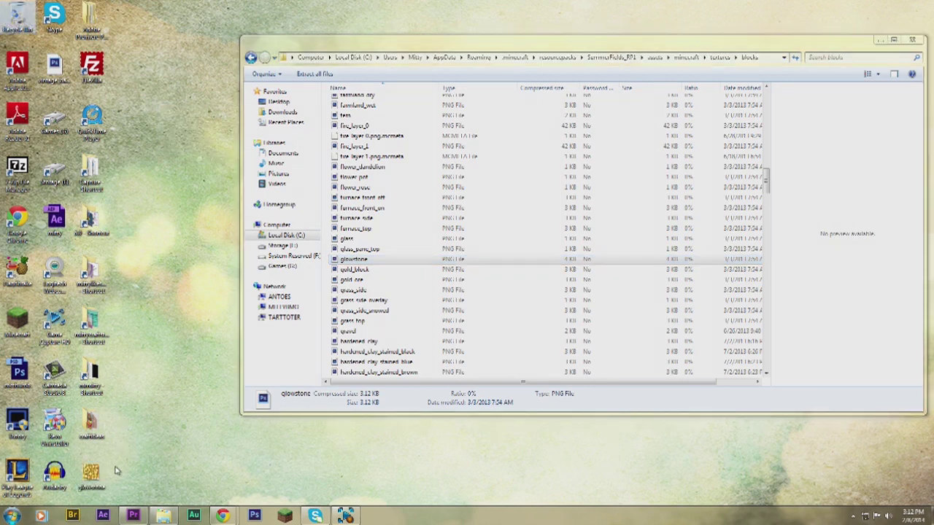
drag(94, 476, 195, 175)
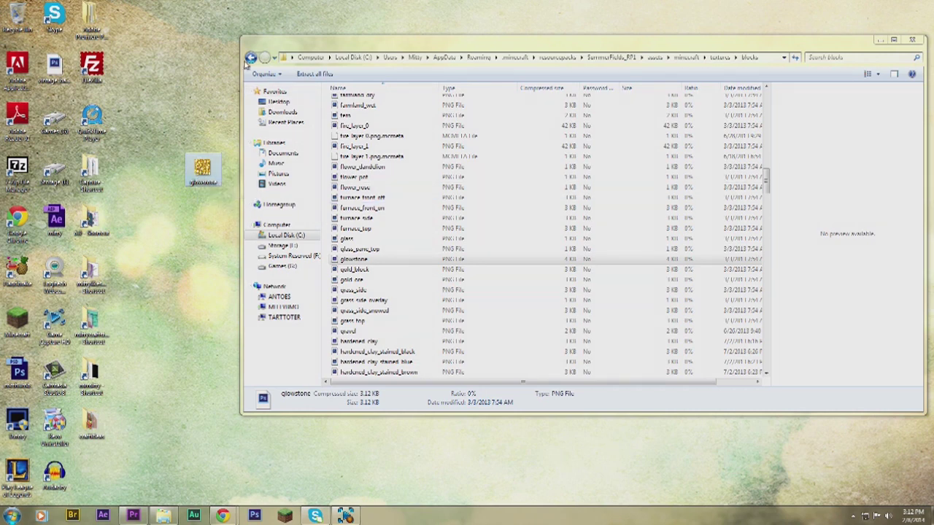
drag(404, 46, 340, 42)
Go back up to the .minecraft folder and reopen resourcepacks.
click(188, 54)
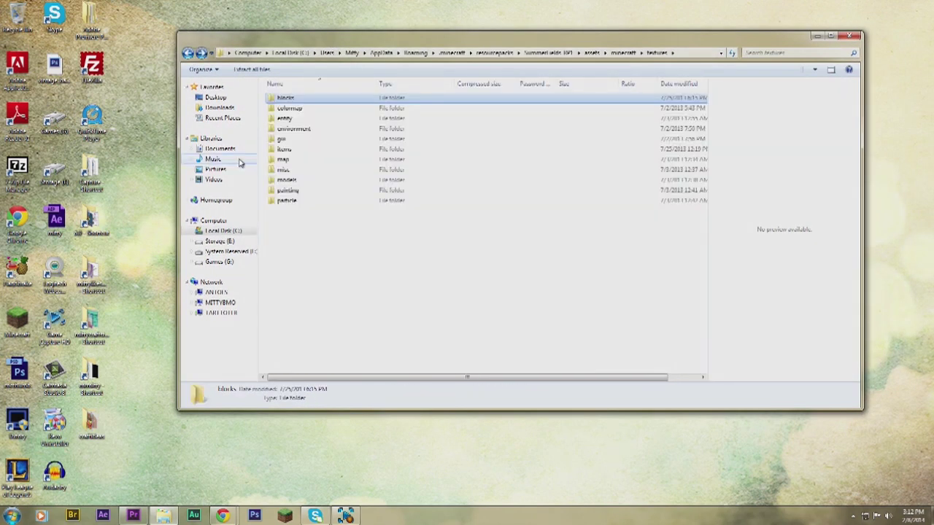
click(188, 54)
click(188, 54)
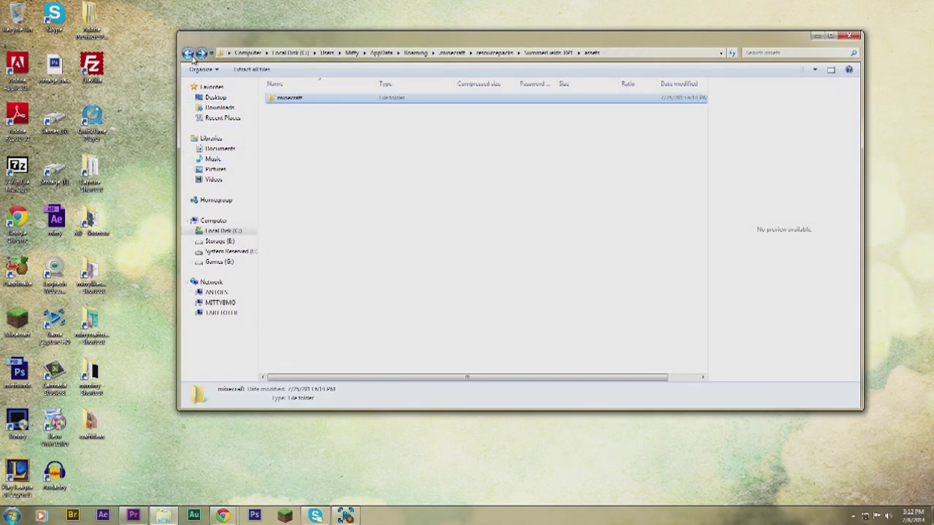
click(188, 54)
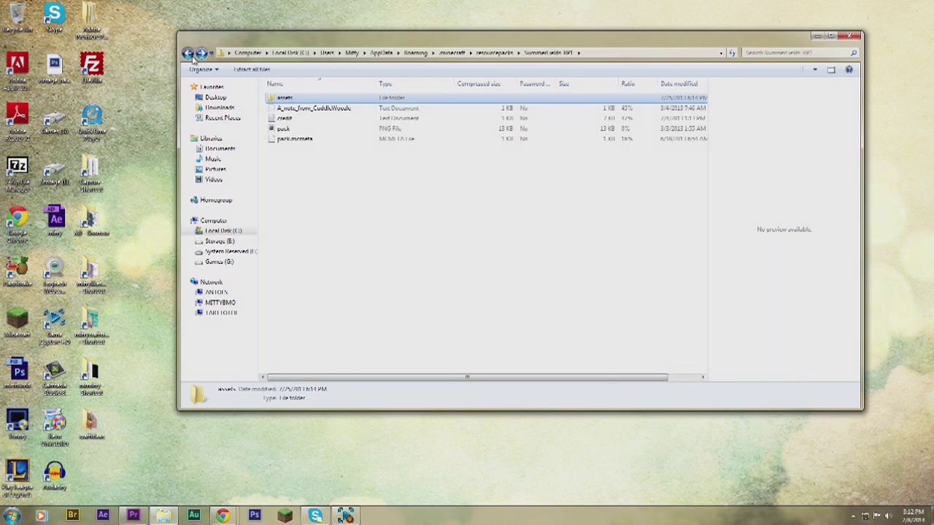
click(189, 54)
click(188, 54)
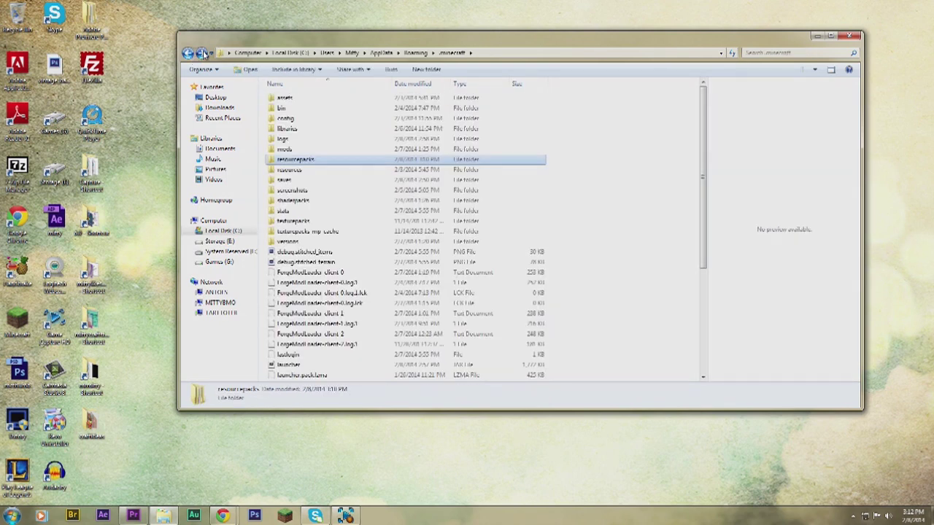
double_click(310, 161)
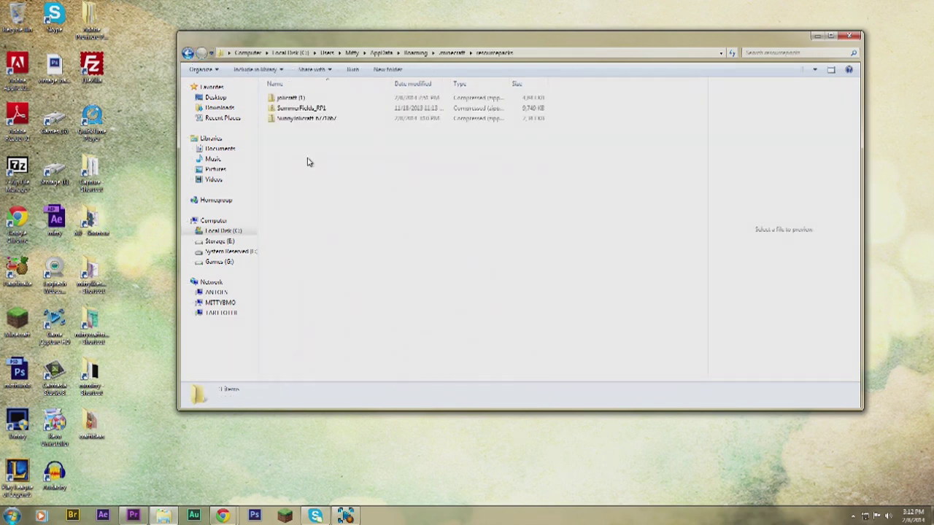
Open Sunny Jolicraft's assets > minecraft > textures > blocks folder and scroll to glowstone.
double_click(296, 120)
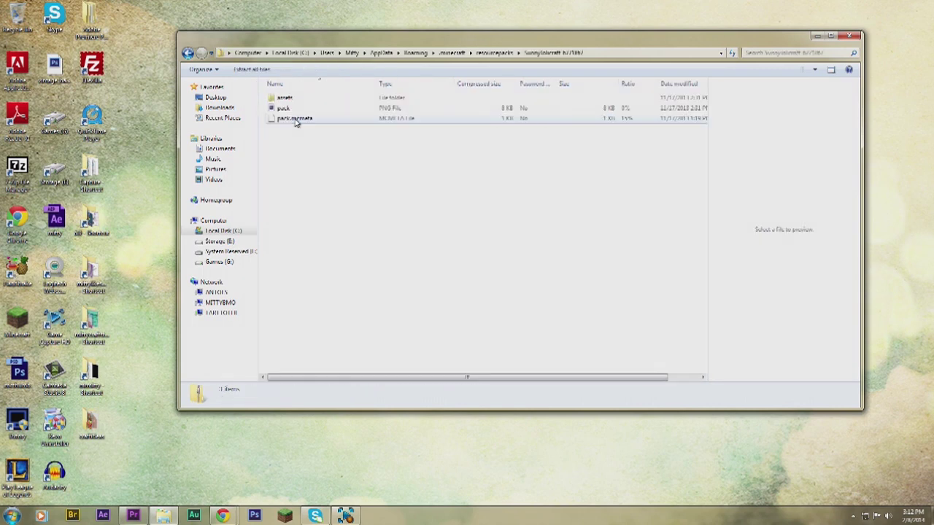
double_click(292, 100)
double_click(286, 98)
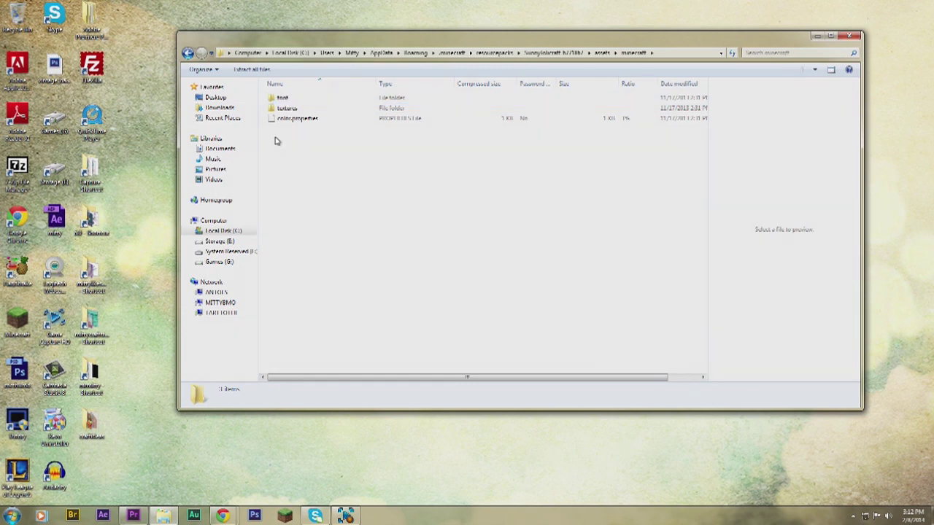
double_click(284, 108)
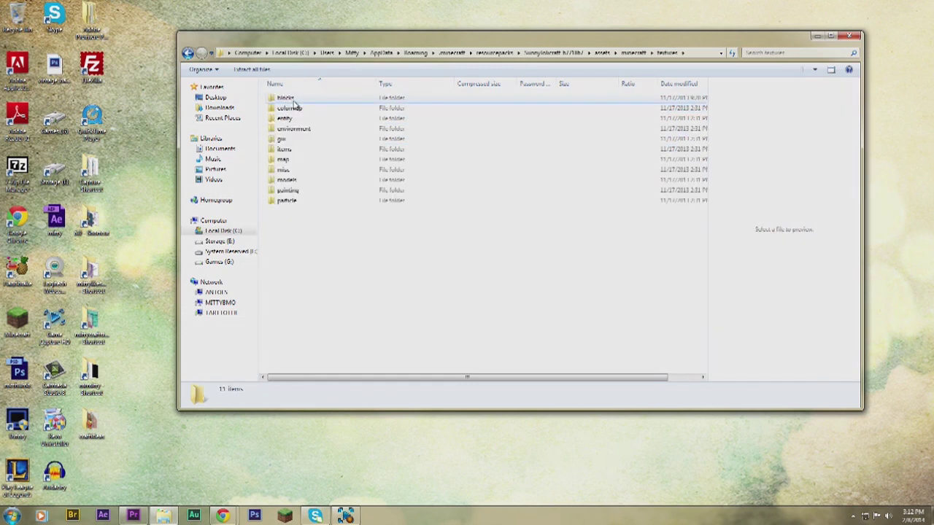
double_click(285, 97)
scroll(299, 160, down, 3)
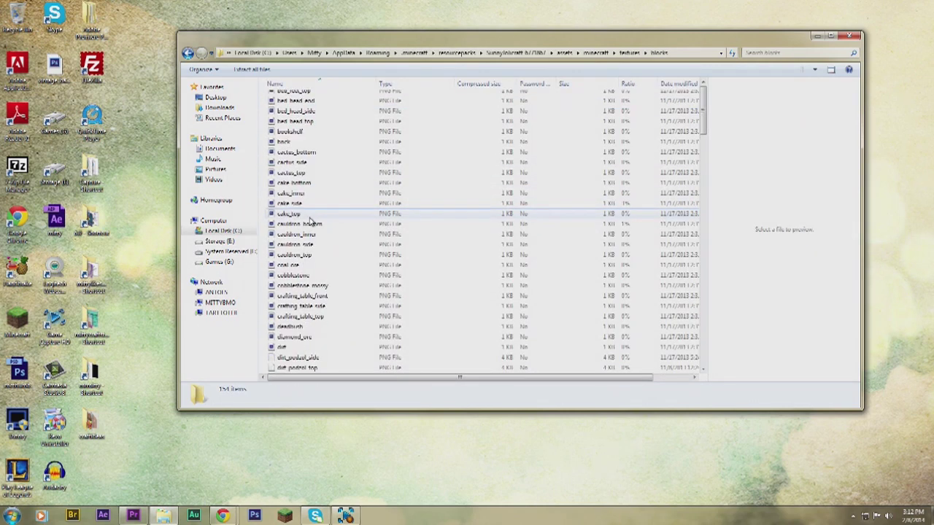
scroll(306, 215, down, 6)
scroll(302, 209, down, 7)
scroll(304, 211, down, 4)
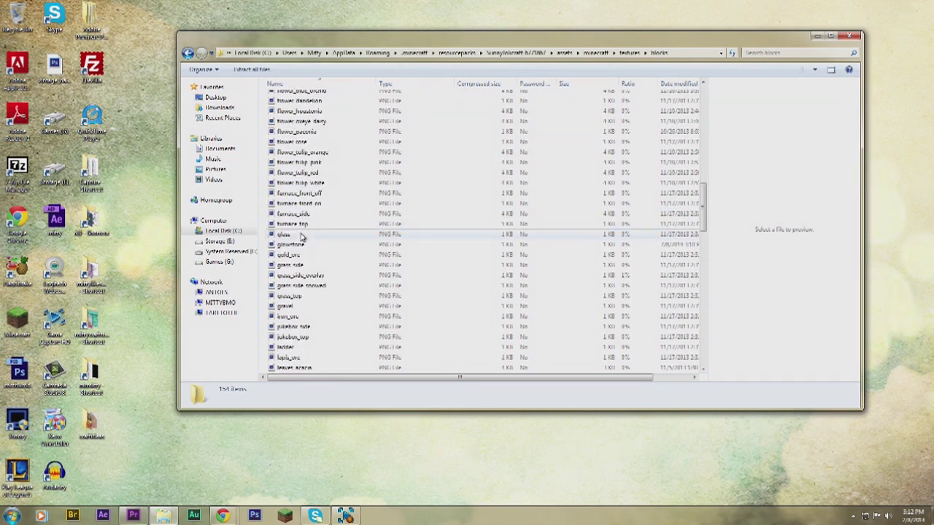
scroll(295, 270, down, 1)
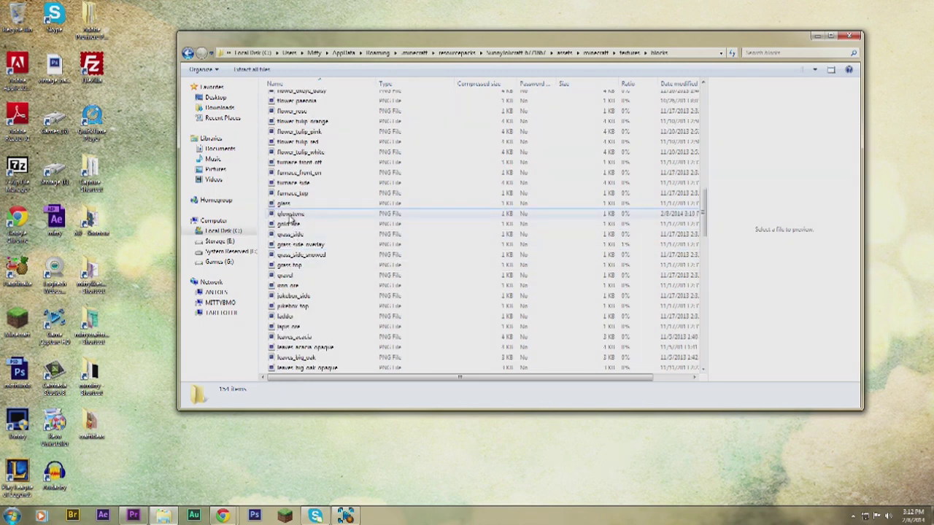
Copy the desktop glowstone texture into the Jolicraft blocks folder, replacing the original, then close Explorer.
drag(299, 40, 379, 38)
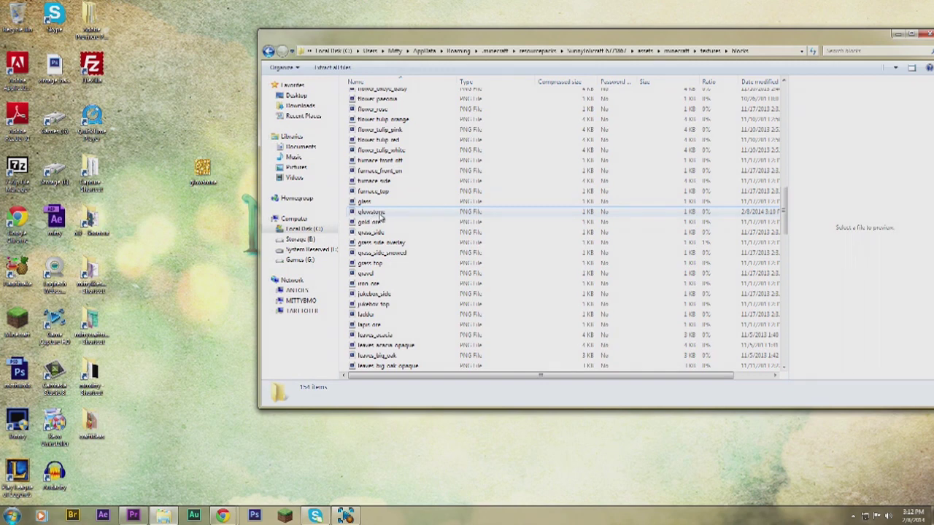
drag(203, 168, 429, 217)
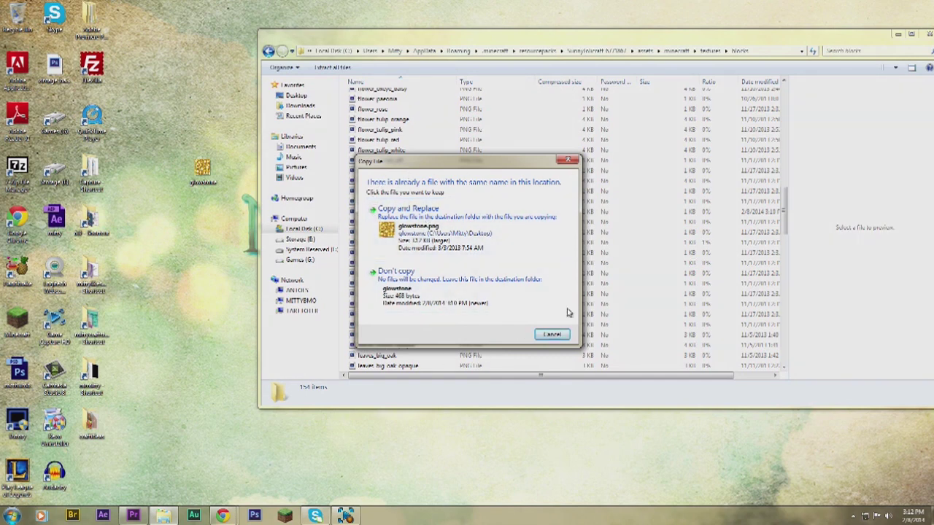
click(402, 218)
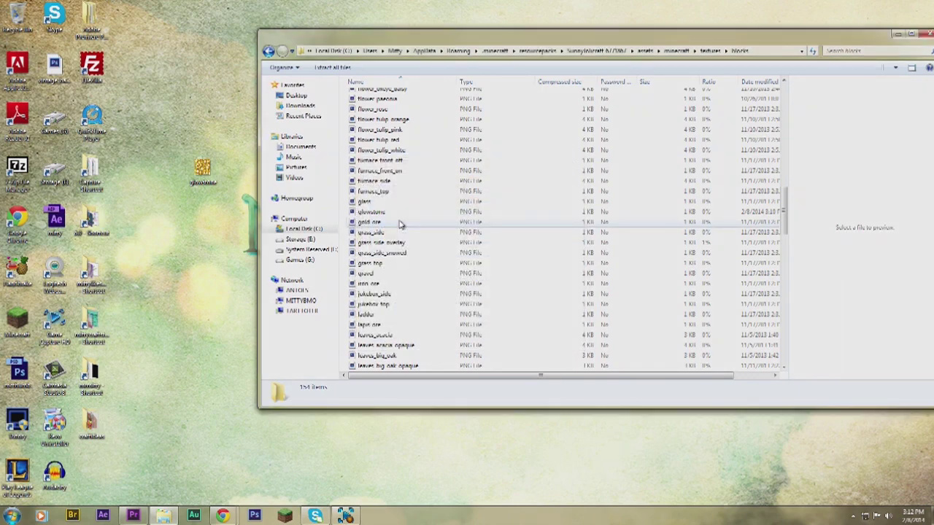
drag(584, 35, 447, 56)
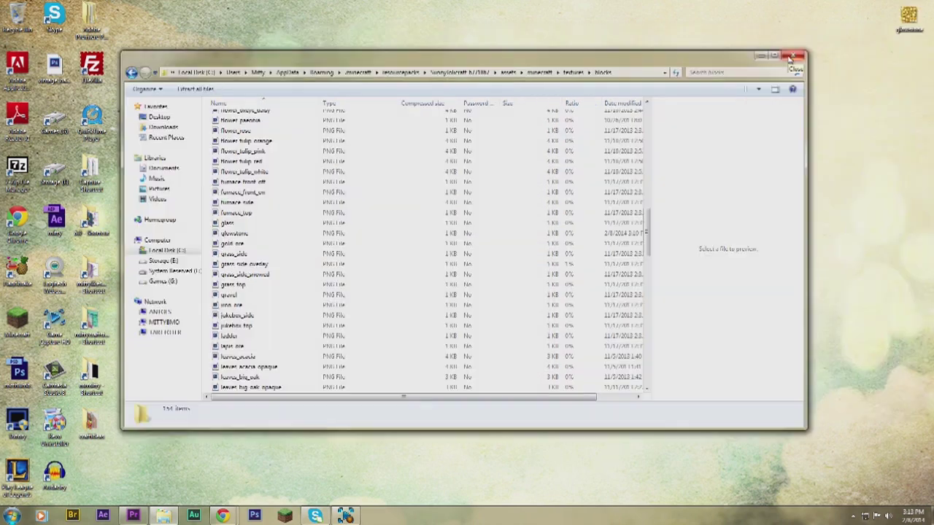
click(792, 57)
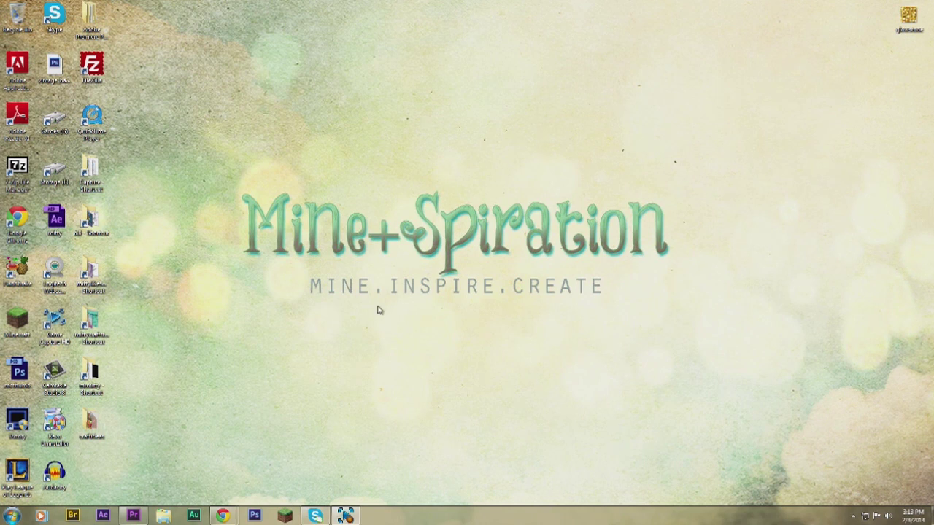
Open the Start menu from the taskbar's Start button.
click(283, 517)
click(22, 520)
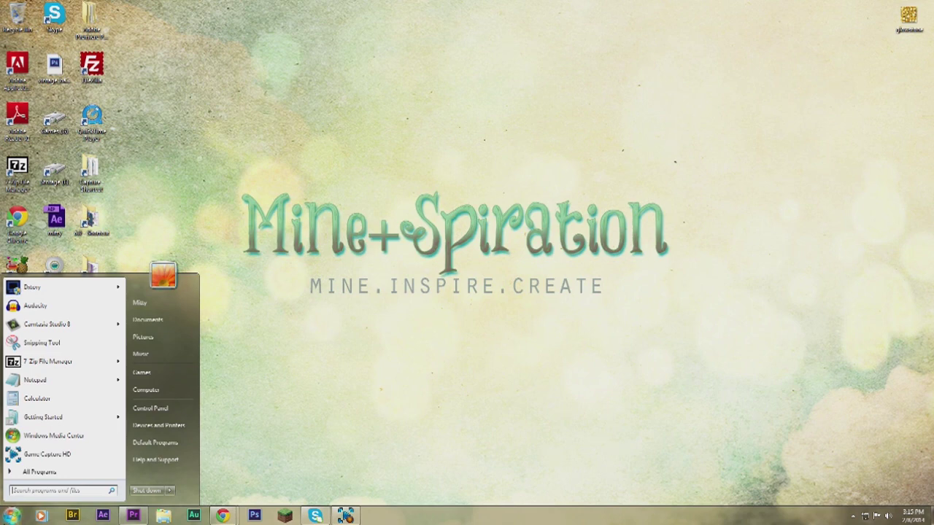
Search for the AppData folder and open Roaming > .minecraft > resourcepacks.
text(a)
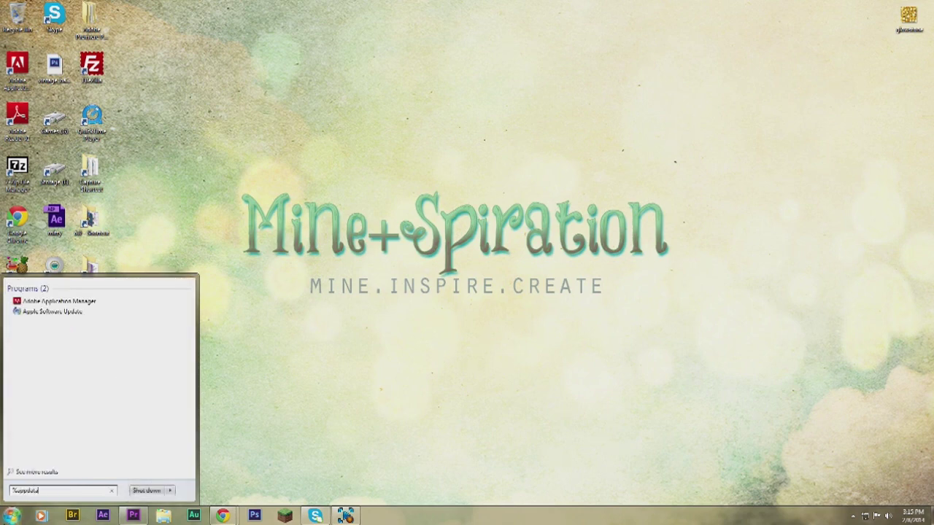
text(ppl%)
click(28, 289)
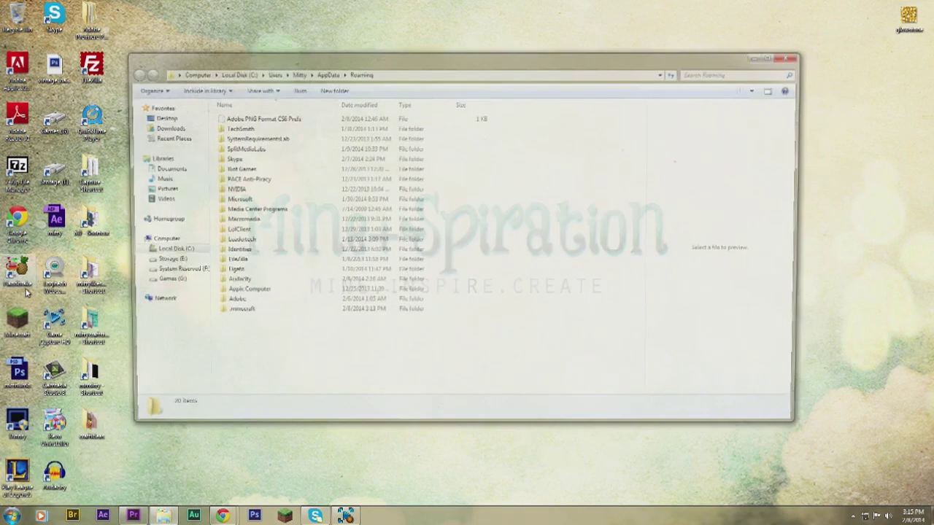
double_click(228, 314)
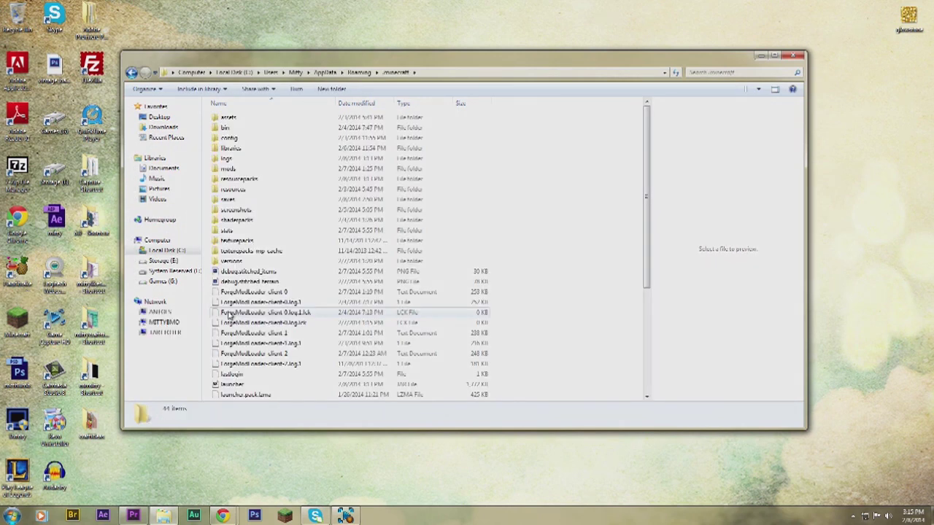
click(250, 180)
double_click(249, 181)
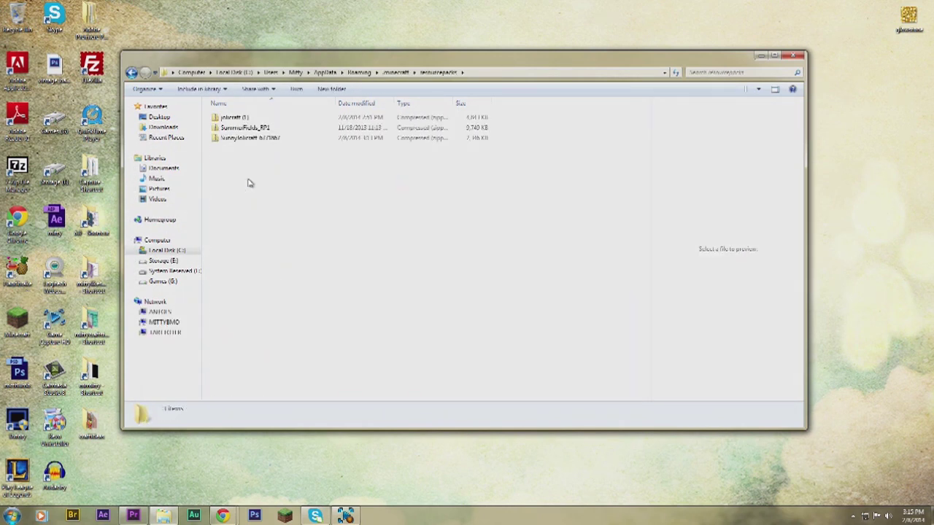
Open SummerFields_RP1 > assets > minecraft > textures > blocks and scroll down to the wool textures.
double_click(239, 128)
double_click(228, 118)
double_click(231, 119)
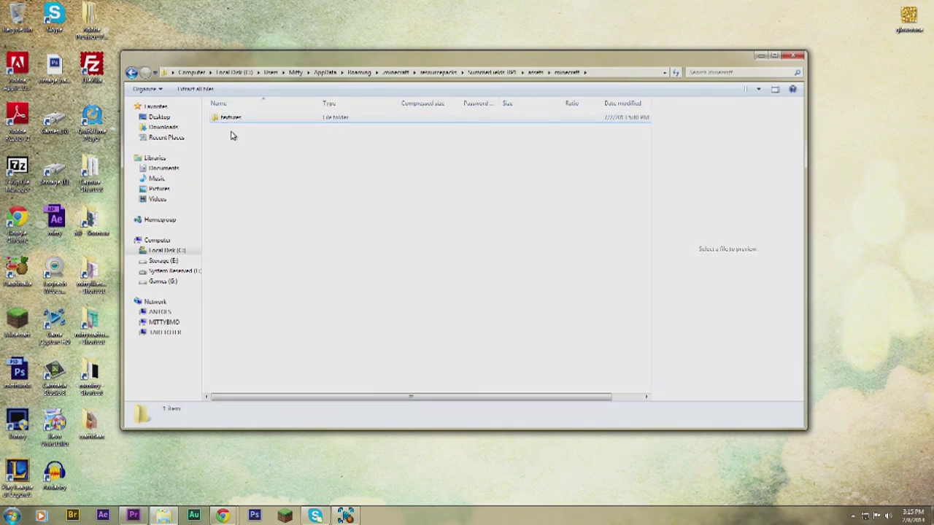
double_click(228, 118)
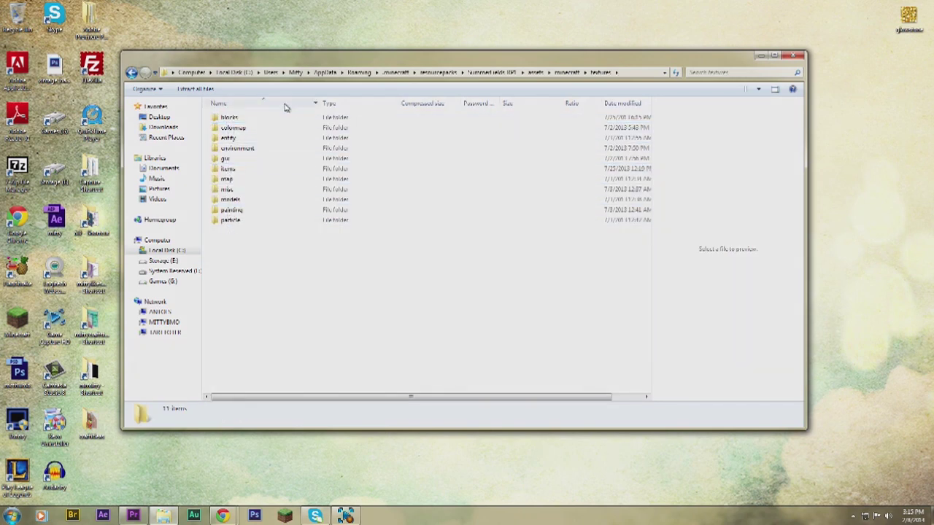
double_click(230, 118)
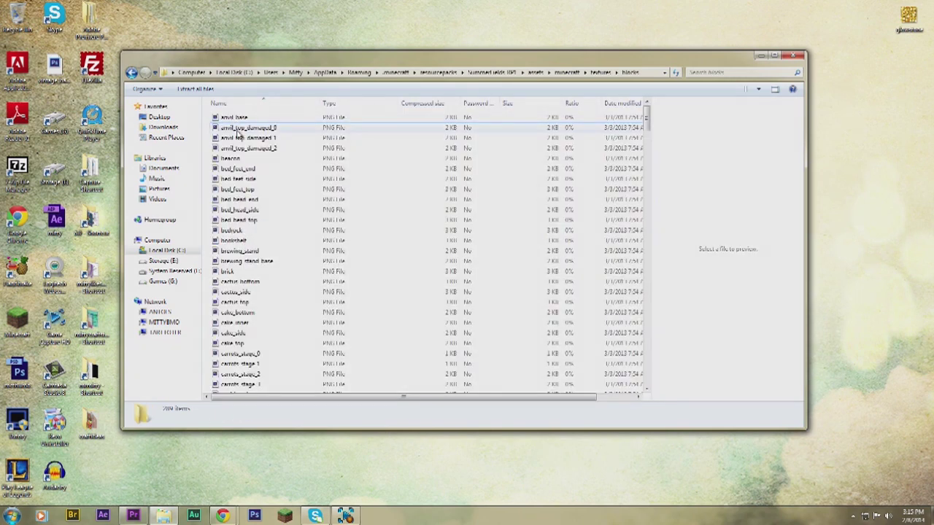
drag(644, 115, 645, 139)
scroll(250, 269, down, 6)
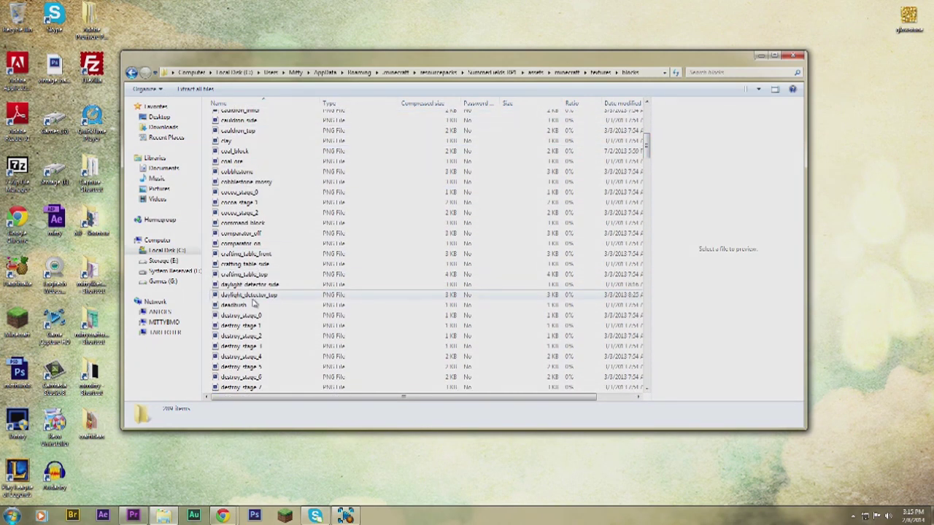
scroll(253, 325, down, 18)
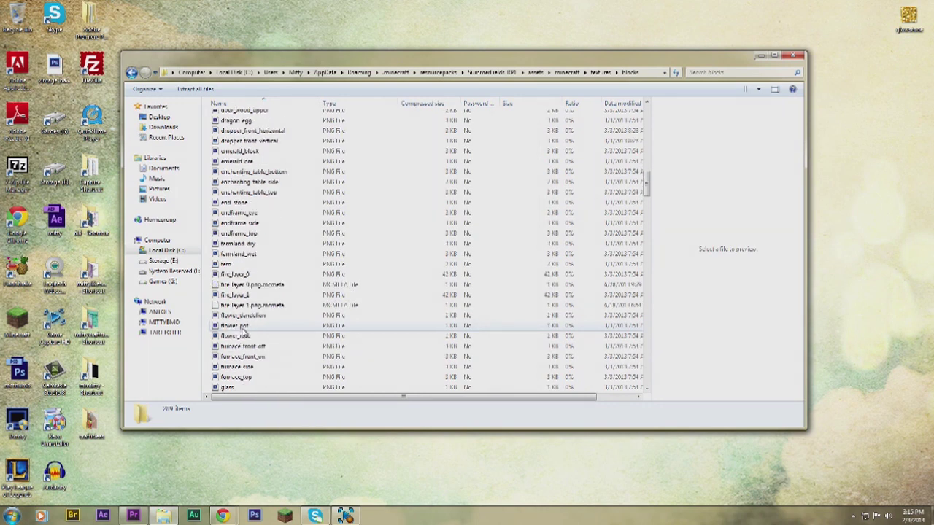
scroll(247, 332, down, 15)
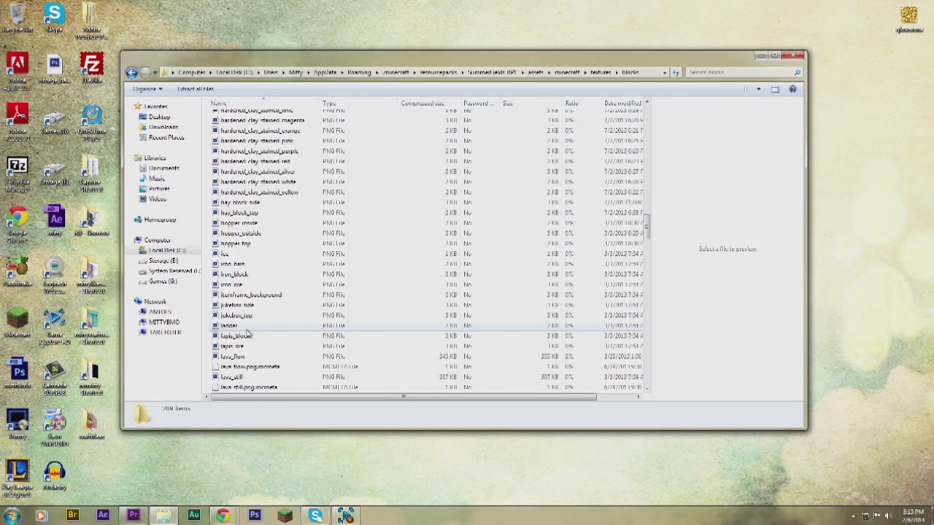
scroll(249, 334, down, 16)
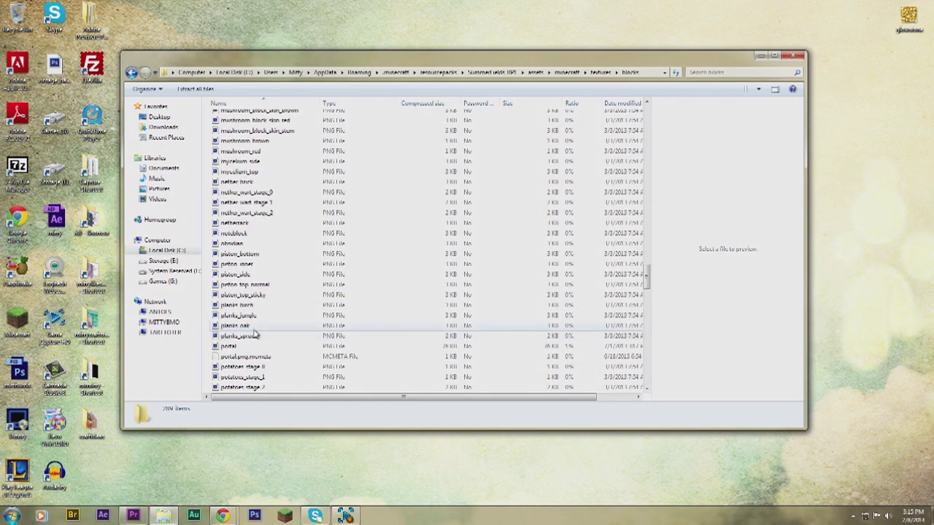
scroll(263, 335, down, 18)
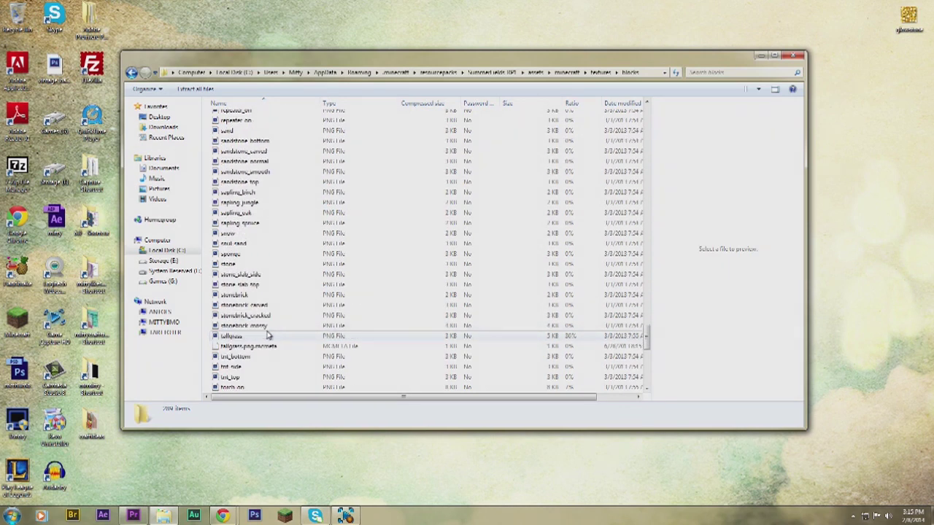
scroll(266, 337, down, 1)
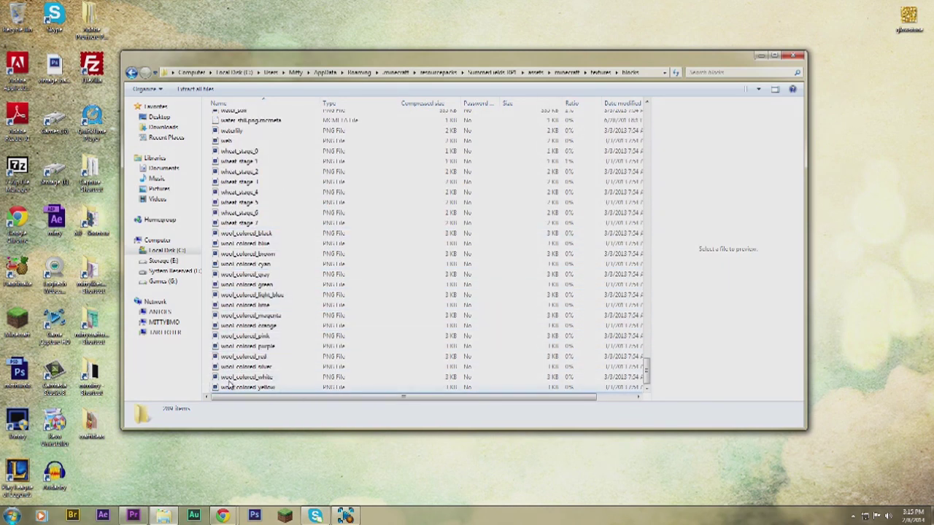
Select the 16 wool_colored textures and drag copies onto the desktop.
drag(206, 390, 276, 237)
drag(355, 61, 519, 67)
drag(444, 308, 243, 128)
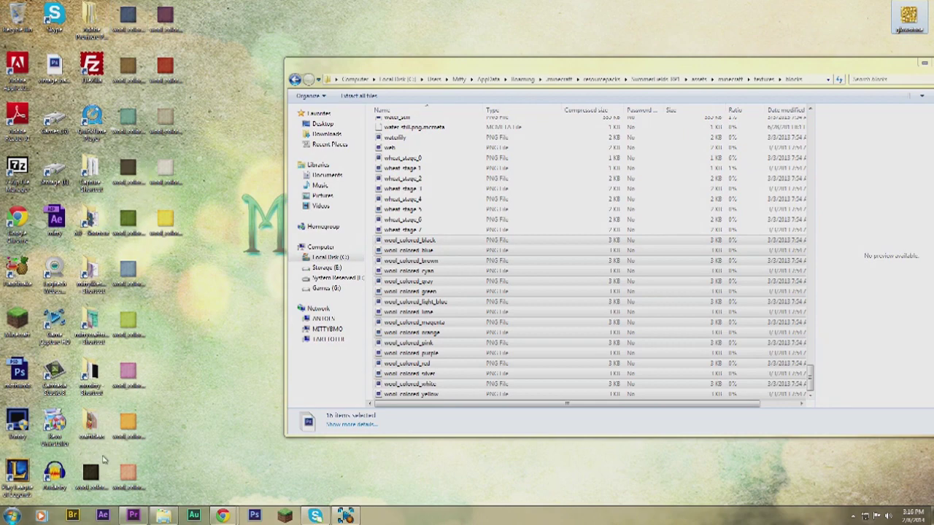
drag(455, 72, 355, 65)
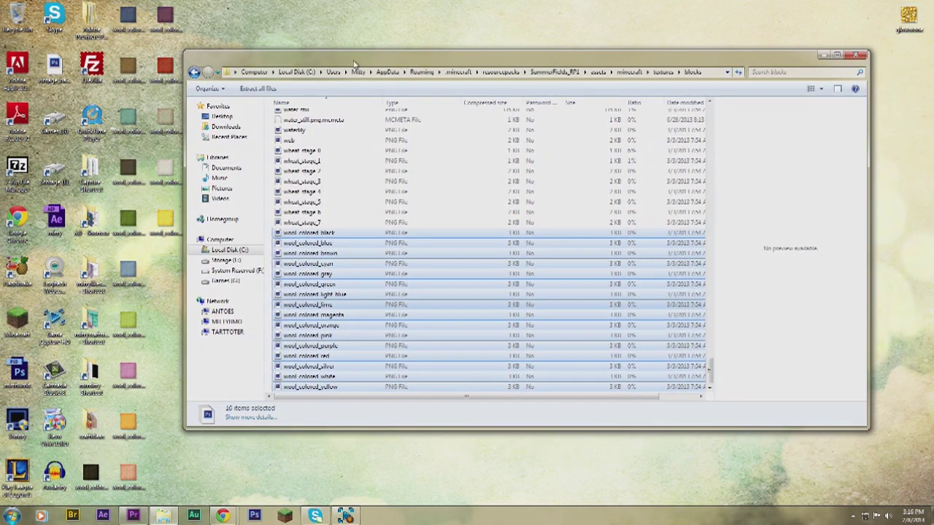
Go back up through textures, minecraft, assets and the pack to resourcepacks.
click(194, 73)
click(194, 73)
click(194, 72)
click(194, 73)
click(194, 73)
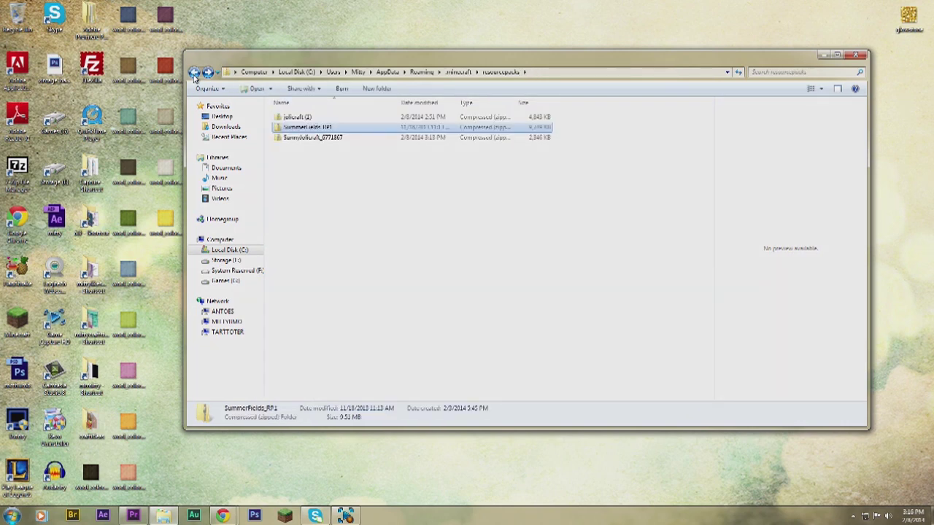
Open SunnyJolicraft_6771807 > assets > minecraft > textures > blocks and drag the desktop wool textures in.
double_click(305, 138)
double_click(290, 118)
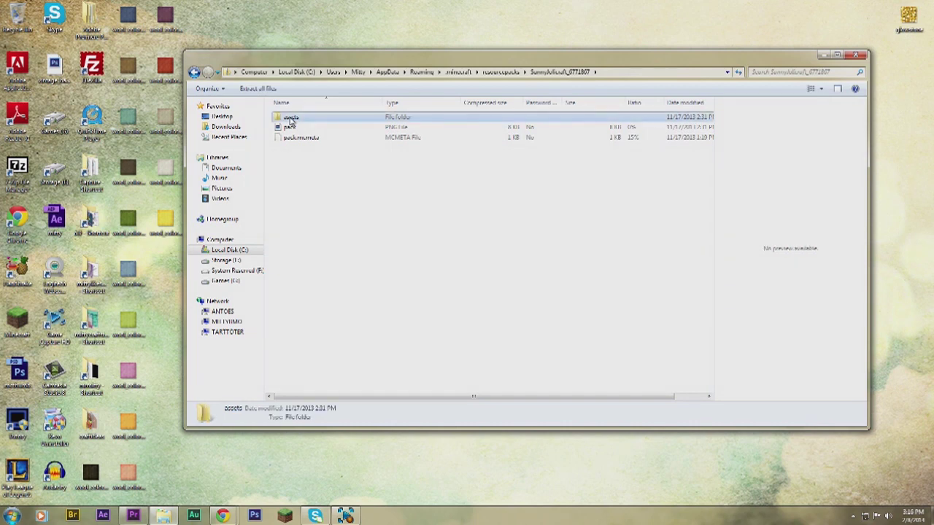
double_click(289, 120)
double_click(293, 127)
double_click(291, 118)
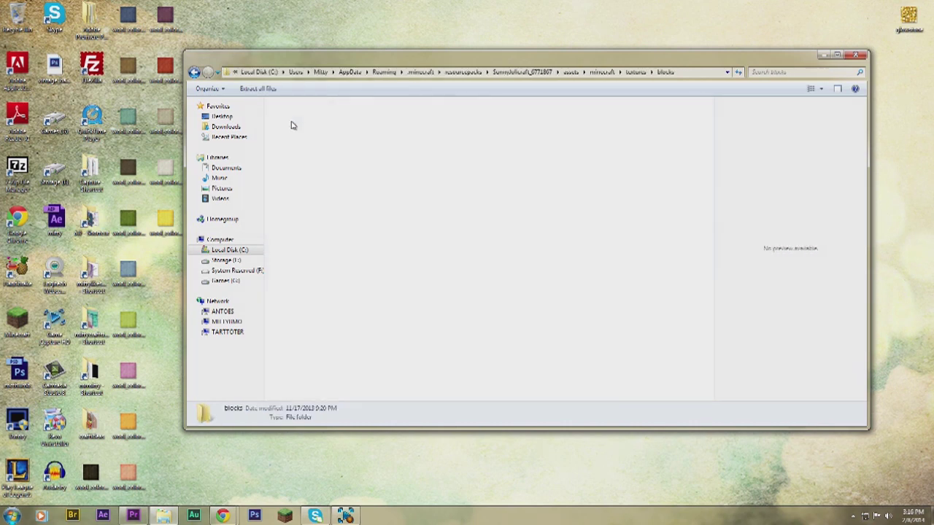
drag(707, 115, 697, 359)
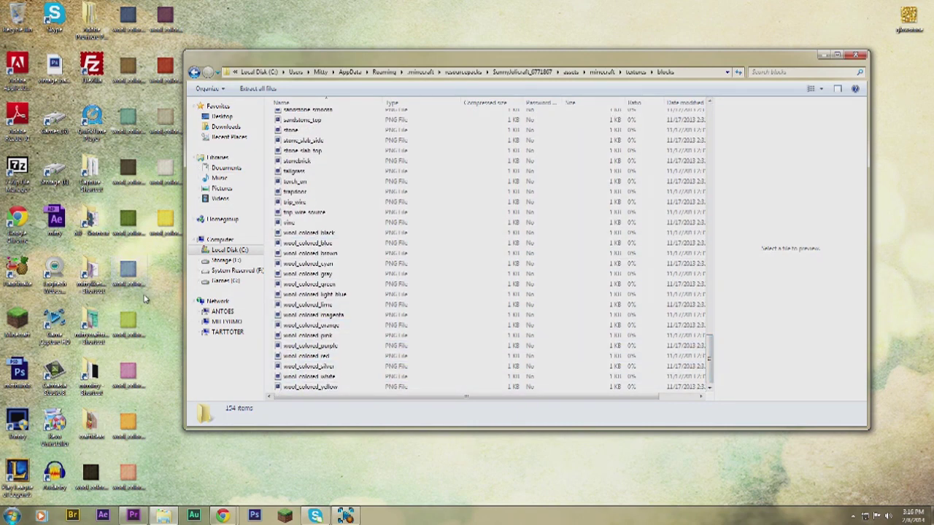
drag(195, 500, 388, 272)
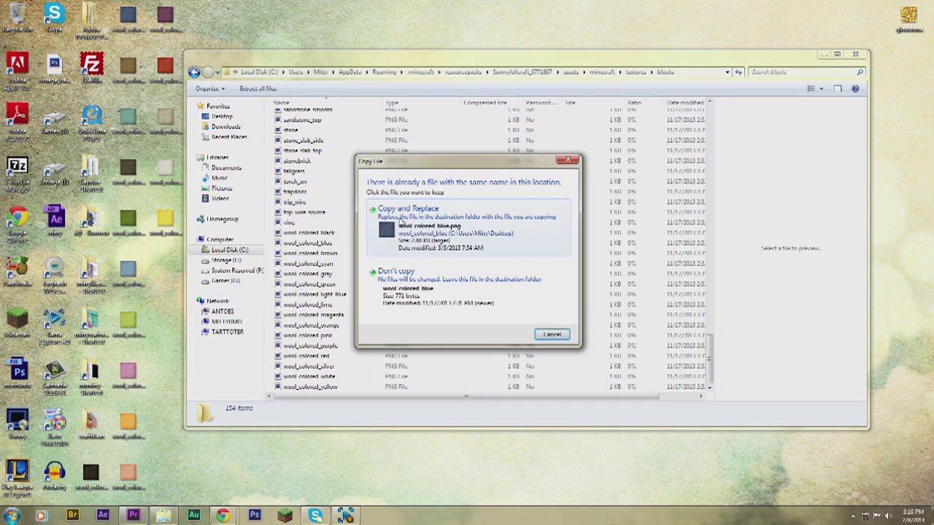
Choose Copy and Replace for the first wool conflicts, from wool_colored_blue through gray and magenta.
click(400, 220)
click(400, 220)
click(400, 221)
click(400, 220)
click(400, 220)
click(399, 221)
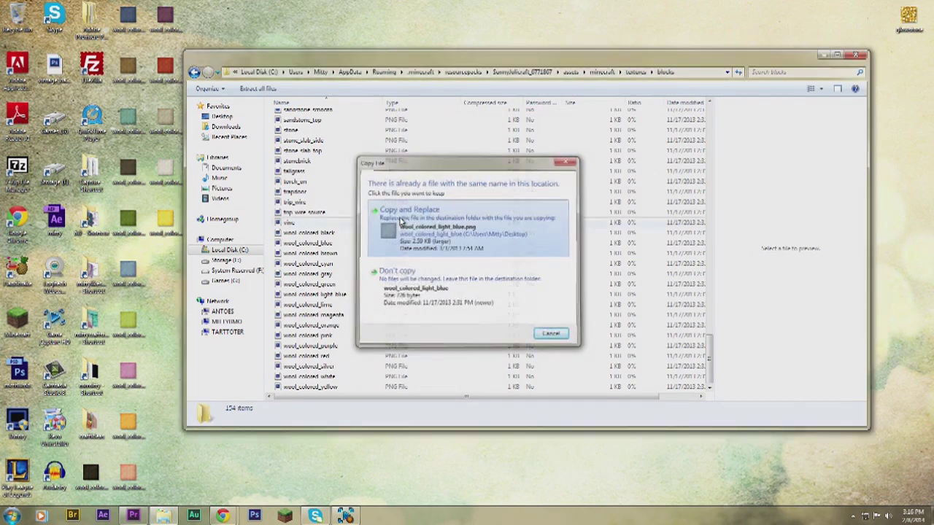
click(400, 220)
click(400, 220)
click(400, 220)
Replace wool_colored_red, silver, white and yellow, then copy the remaining desktop texture in, overwriting it.
click(400, 221)
click(400, 220)
click(400, 220)
click(400, 220)
click(400, 221)
click(401, 222)
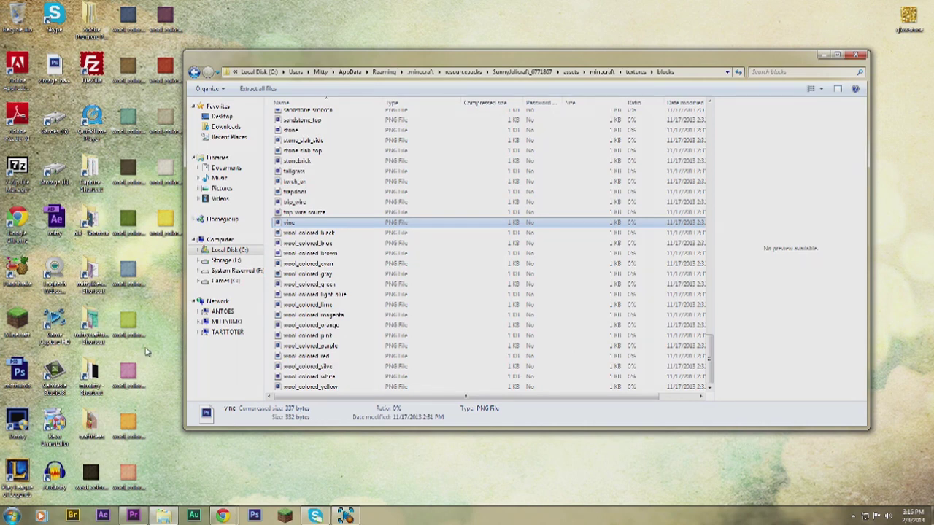
drag(88, 487, 330, 337)
click(416, 228)
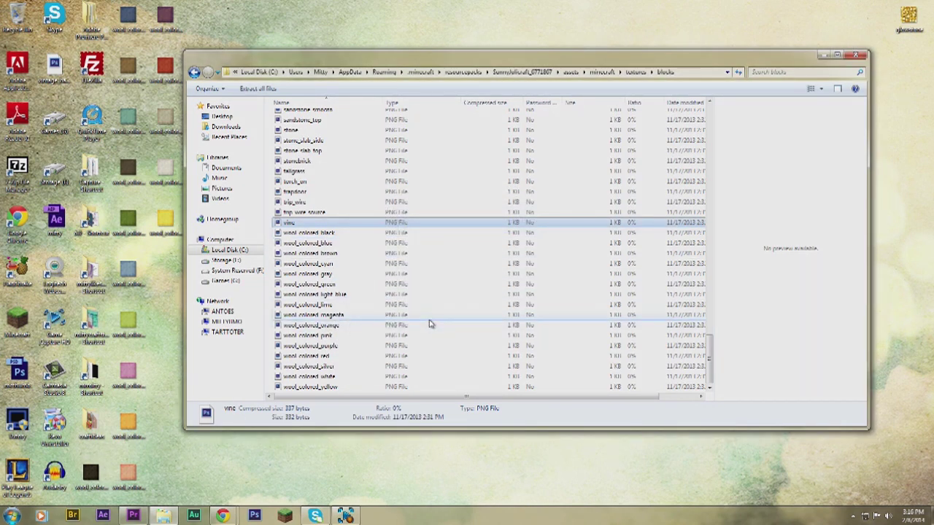
Step back up to the resource pack's root folder and close its Explorer window.
drag(270, 65, 242, 62)
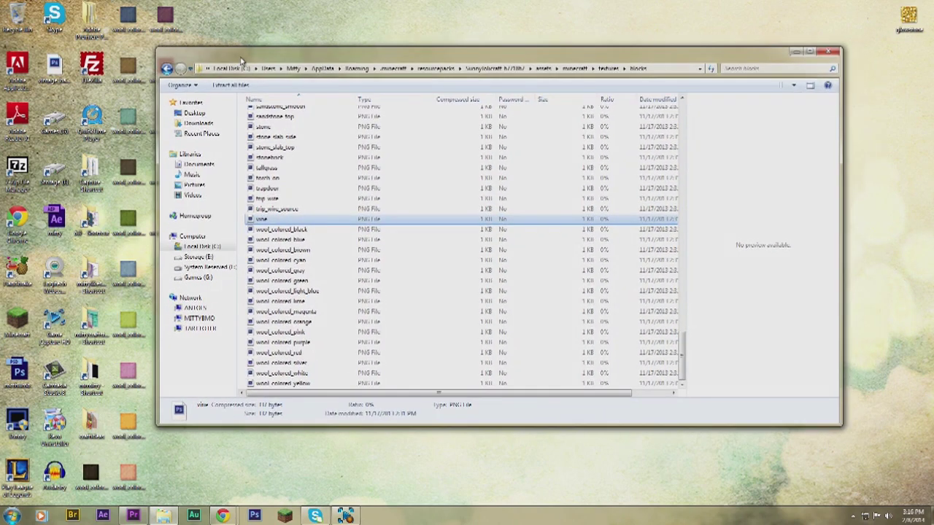
click(167, 67)
click(167, 68)
click(168, 68)
click(167, 68)
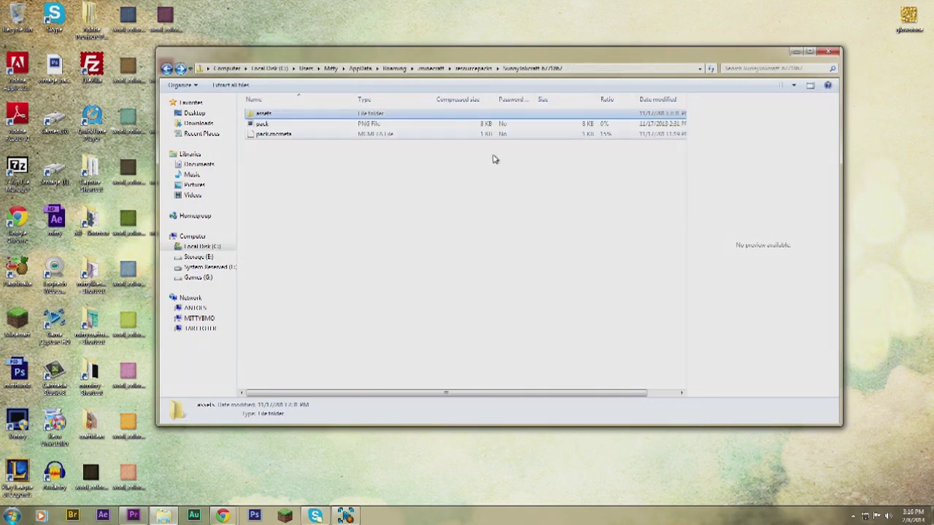
click(825, 54)
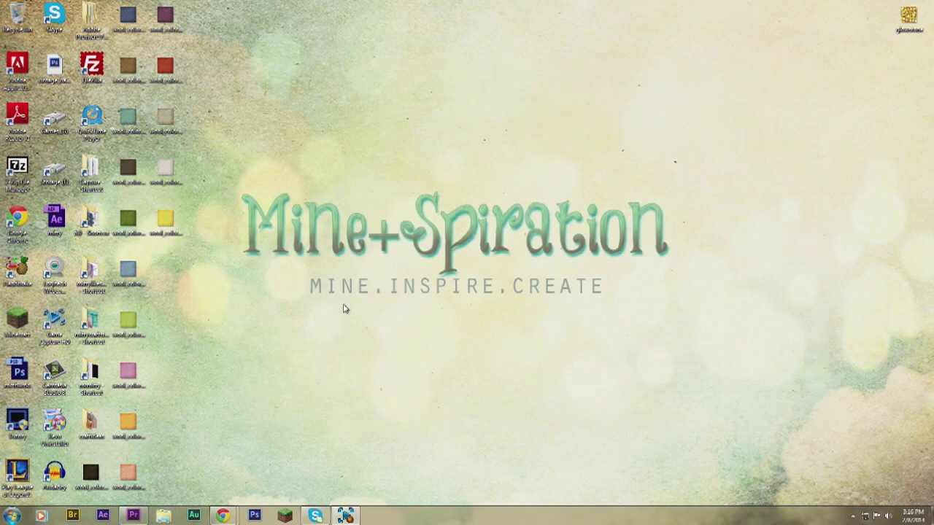
click(286, 516)
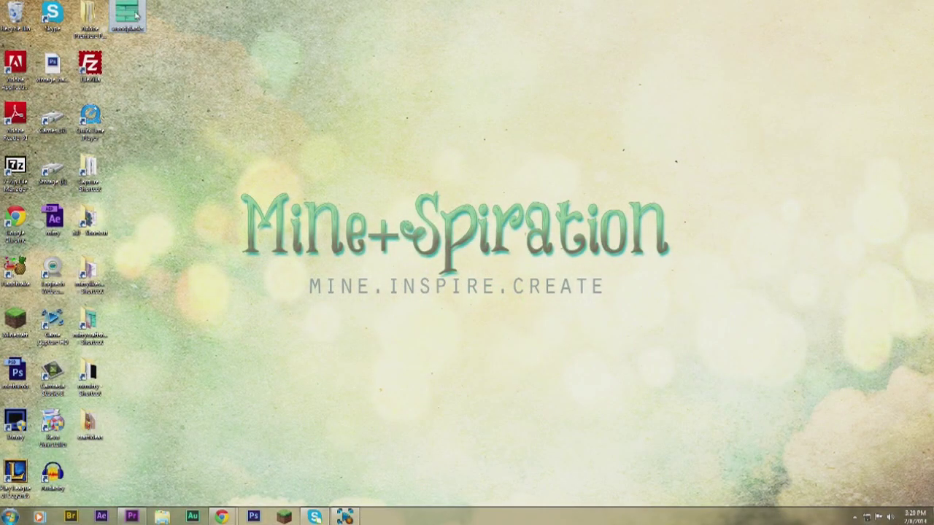
Place the wood planks image mid-desktop and open the Roaming folder through a %appdata% search.
drag(288, 117, 454, 155)
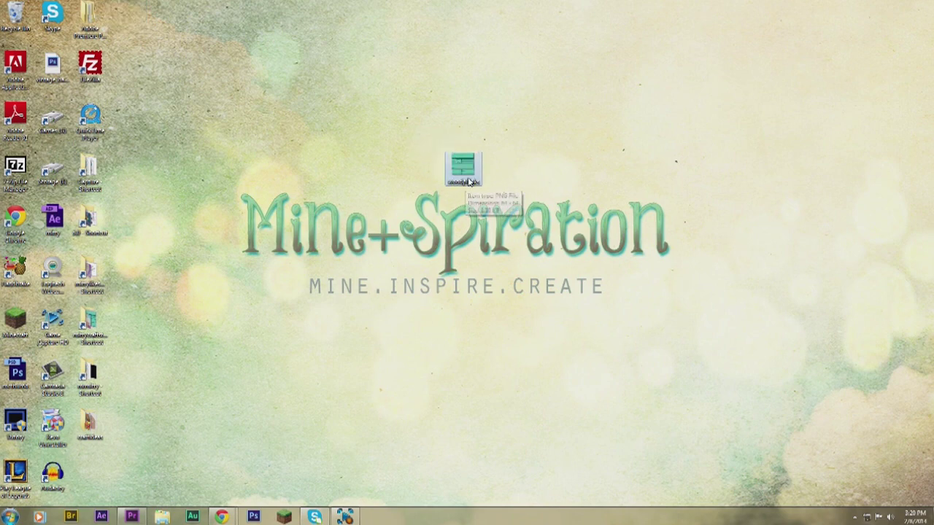
click(10, 517)
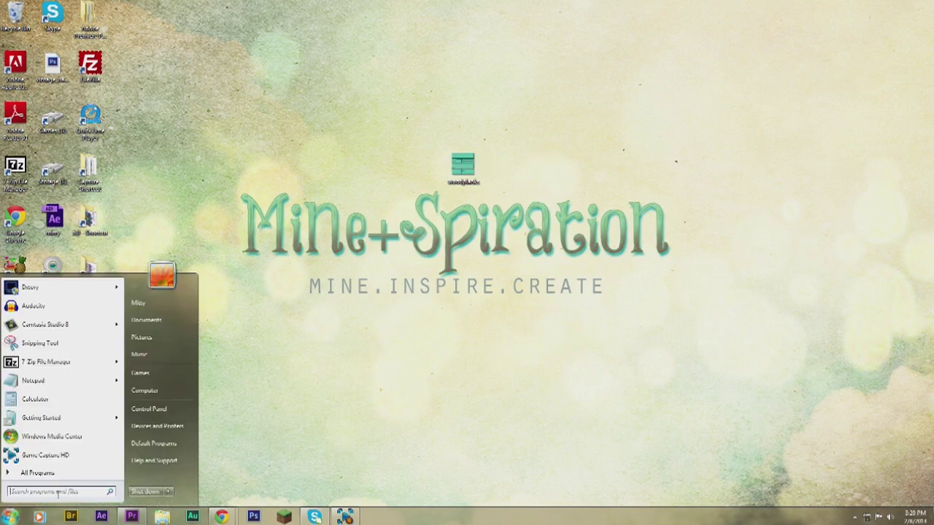
text(%)
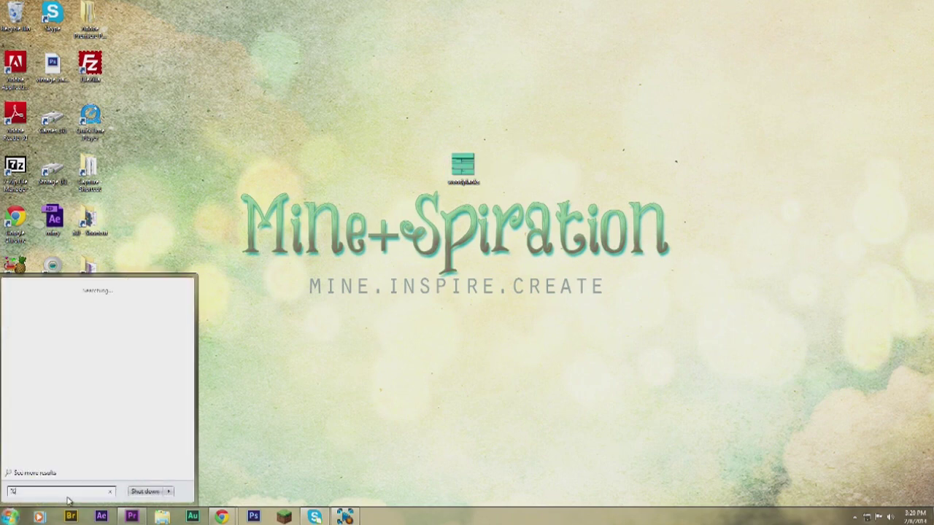
text(appdata%)
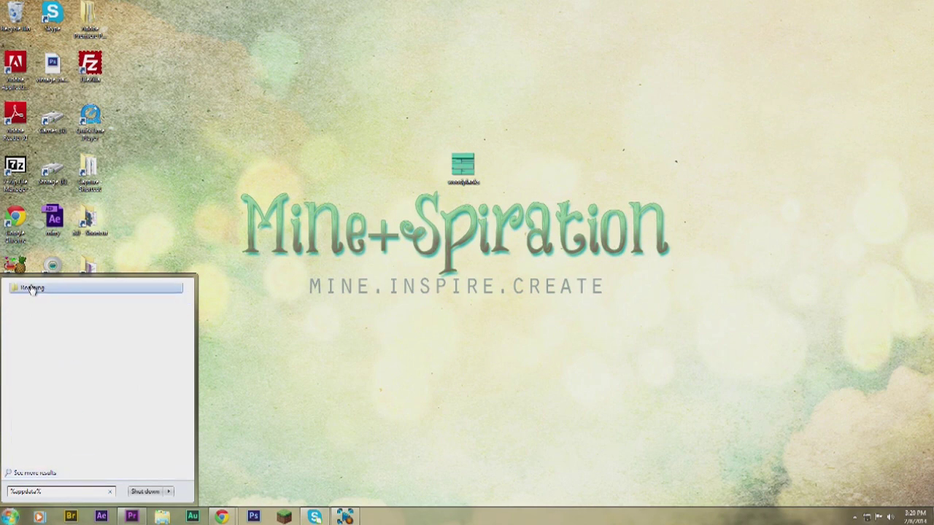
click(31, 289)
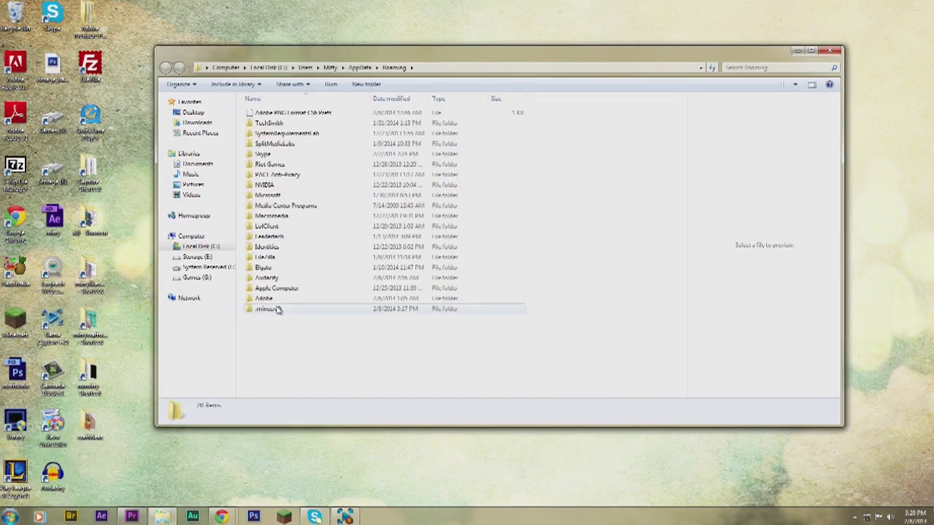
Browse .minecraft > resourcepacks > SunnyJolicraft > assets > minecraft > textures > blocks down to planks_oak.
double_click(267, 308)
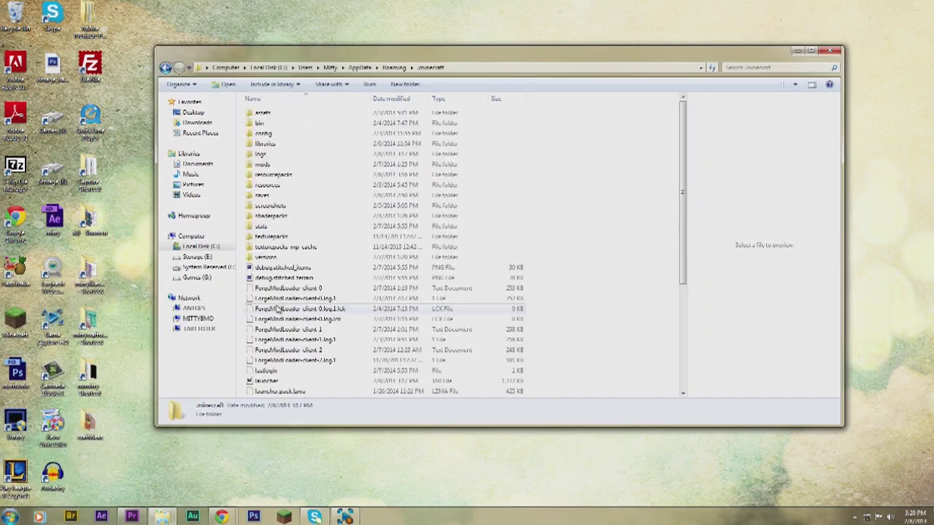
double_click(281, 176)
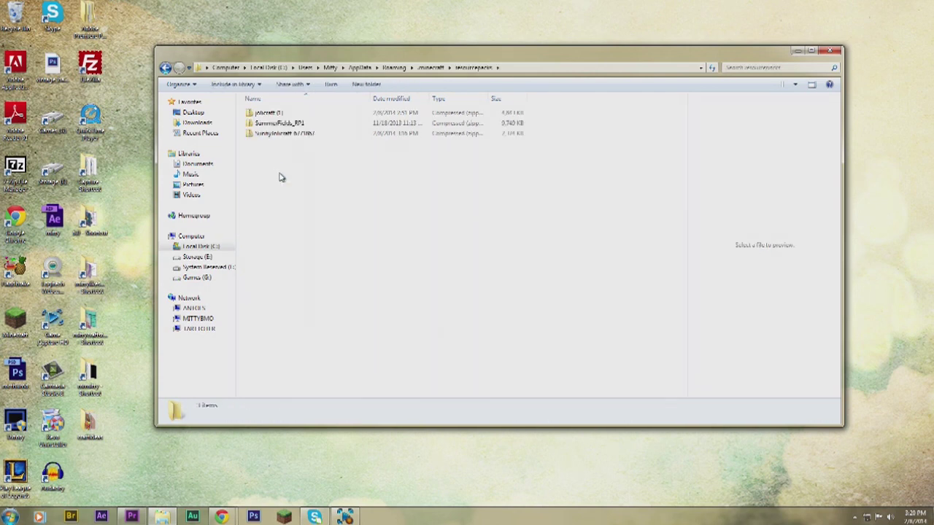
double_click(276, 137)
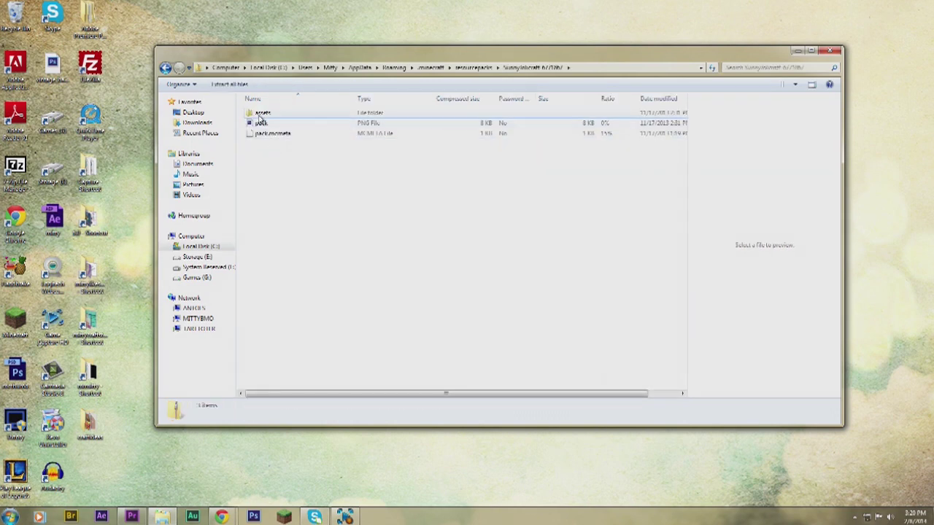
double_click(260, 115)
double_click(252, 117)
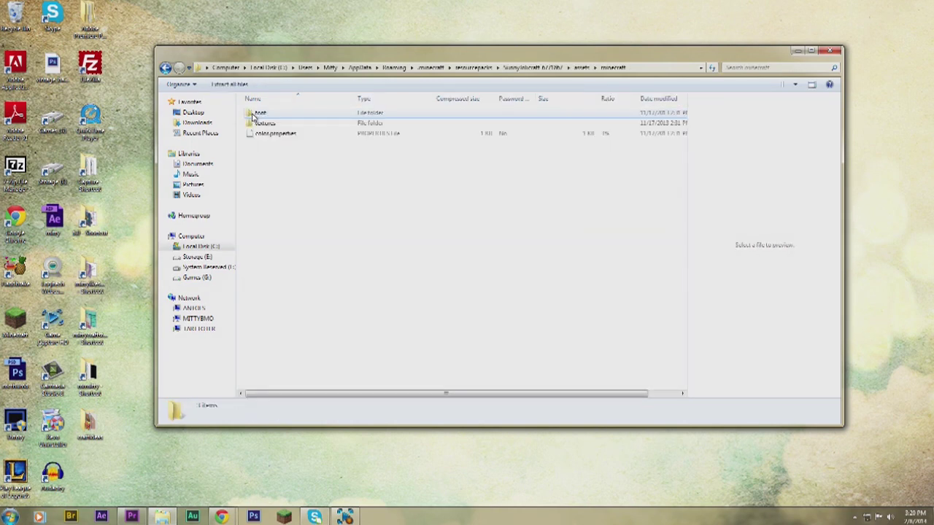
double_click(261, 125)
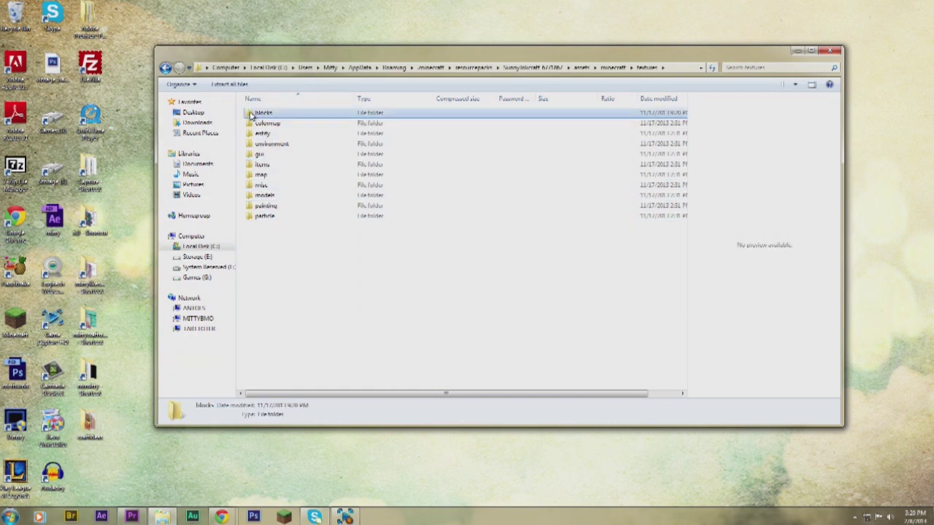
double_click(263, 113)
scroll(261, 125, down, 6)
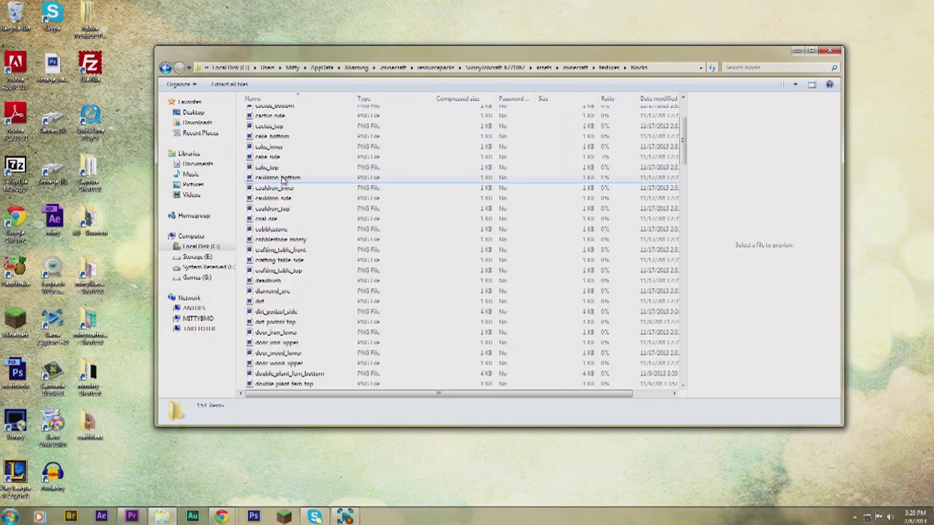
scroll(284, 208, down, 10)
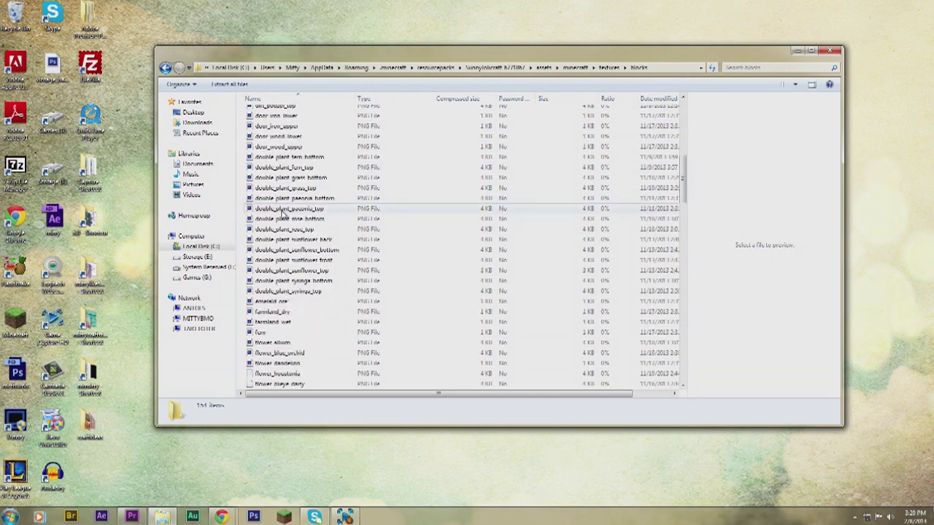
scroll(284, 210, down, 16)
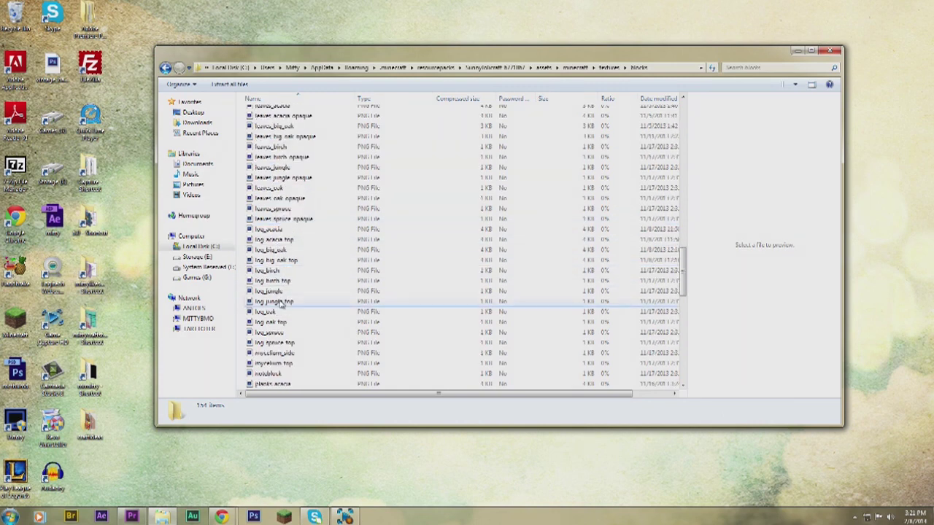
scroll(278, 242, down, 4)
scroll(277, 242, down, 1)
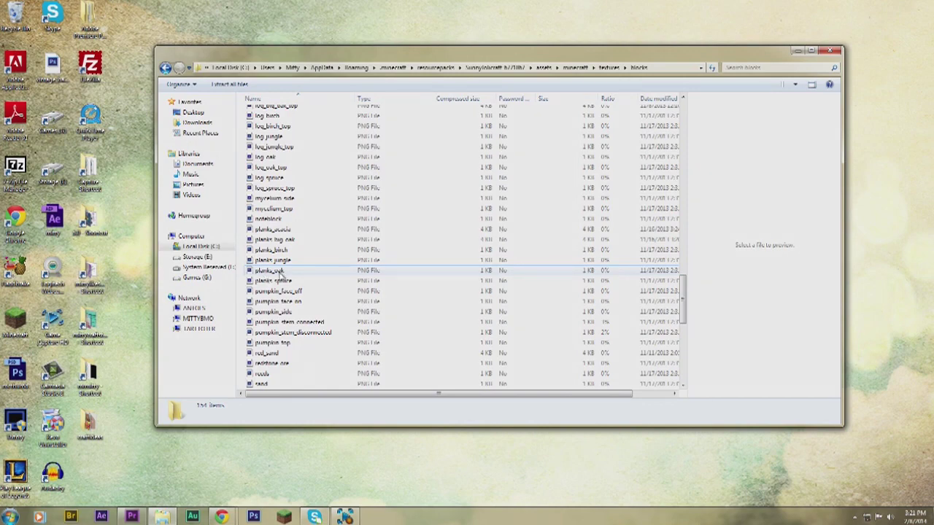
Rename the desktop wood planks image to planks_oak.
drag(318, 59, 661, 49)
drag(453, 155, 413, 160)
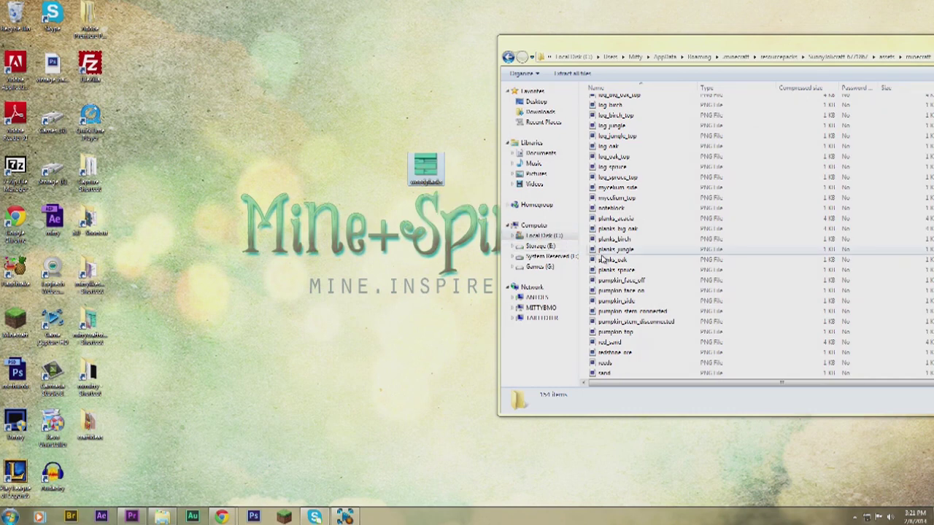
right_click(429, 182)
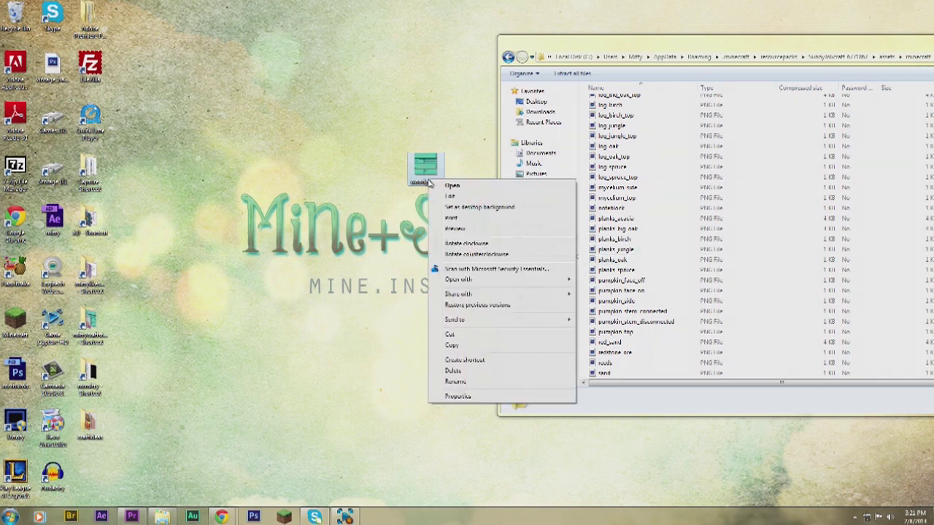
click(457, 382)
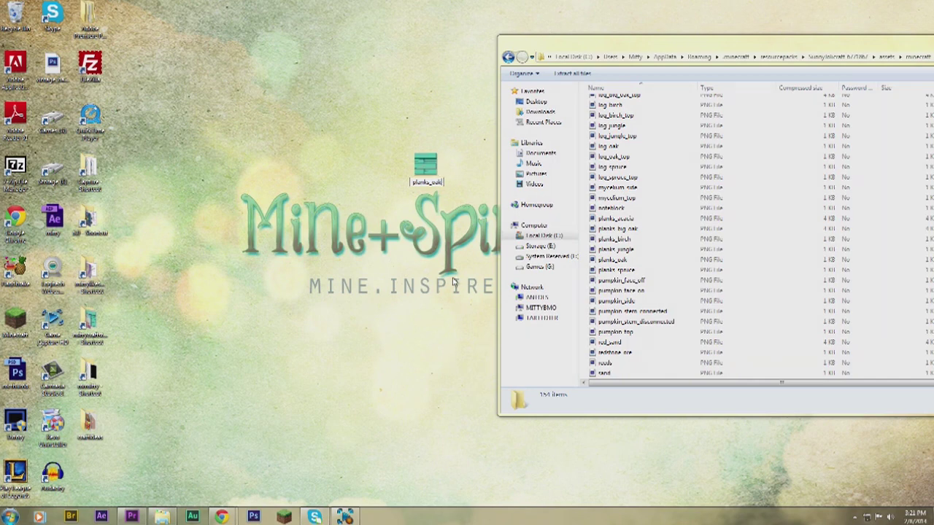
Copy planks_oak into the pack's blocks folder, replacing the original, and close the window.
drag(466, 211, 658, 256)
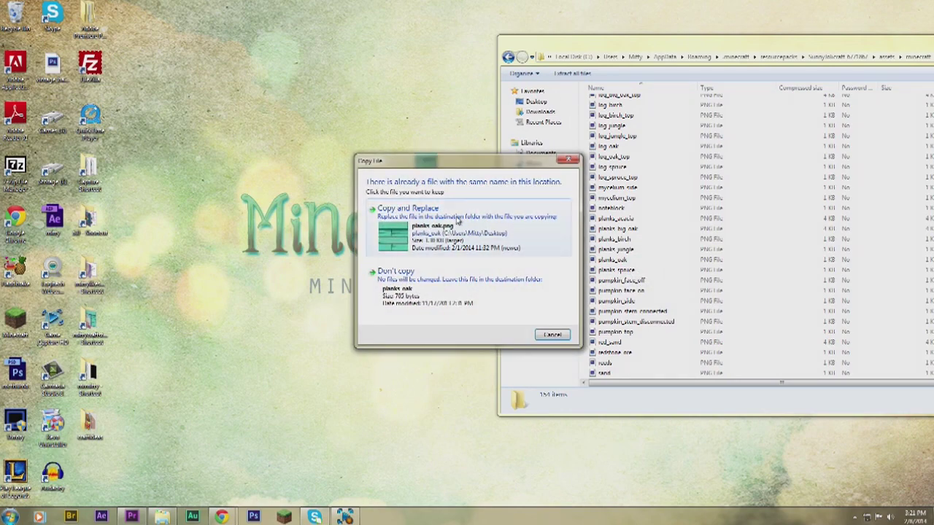
click(415, 216)
drag(701, 42, 387, 50)
click(859, 47)
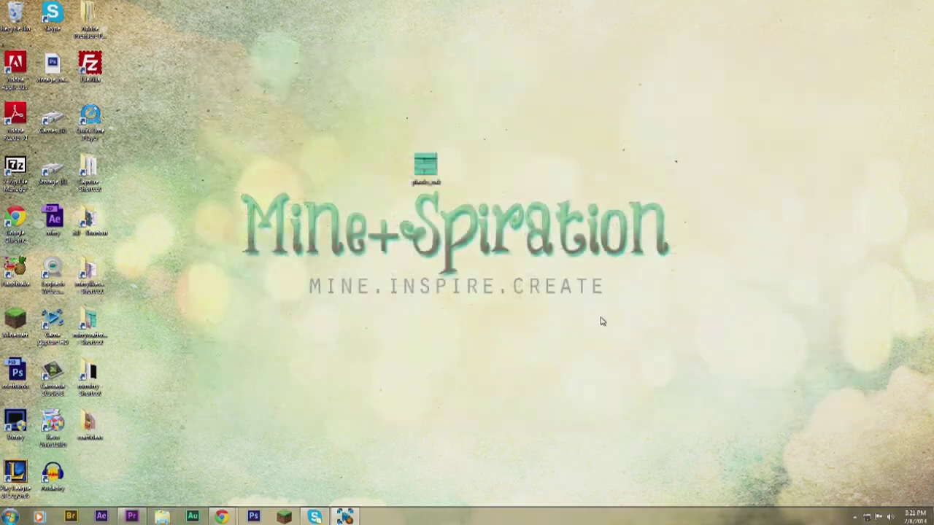
drag(431, 175, 827, 35)
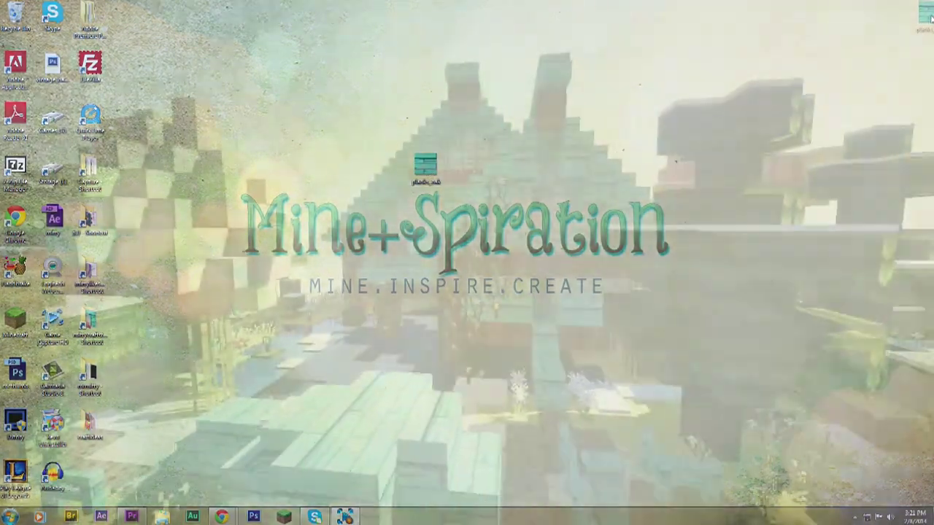